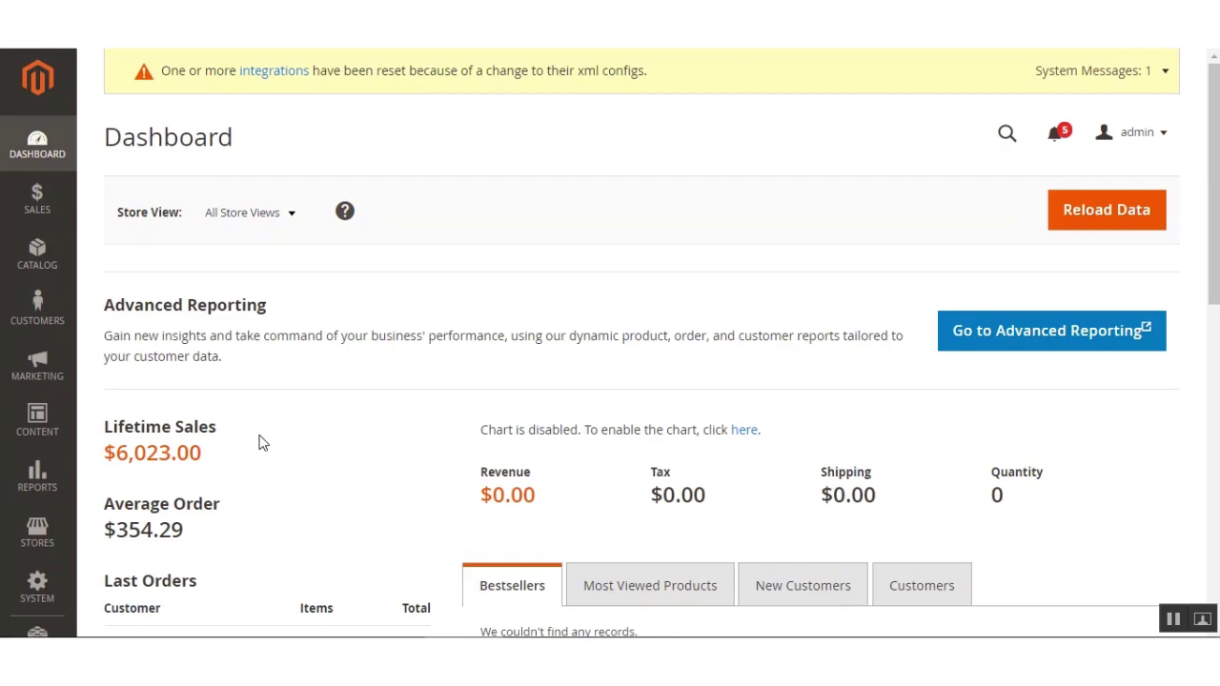
Step: Open the Stores > Configuration page
scroll(259, 441, down, 10)
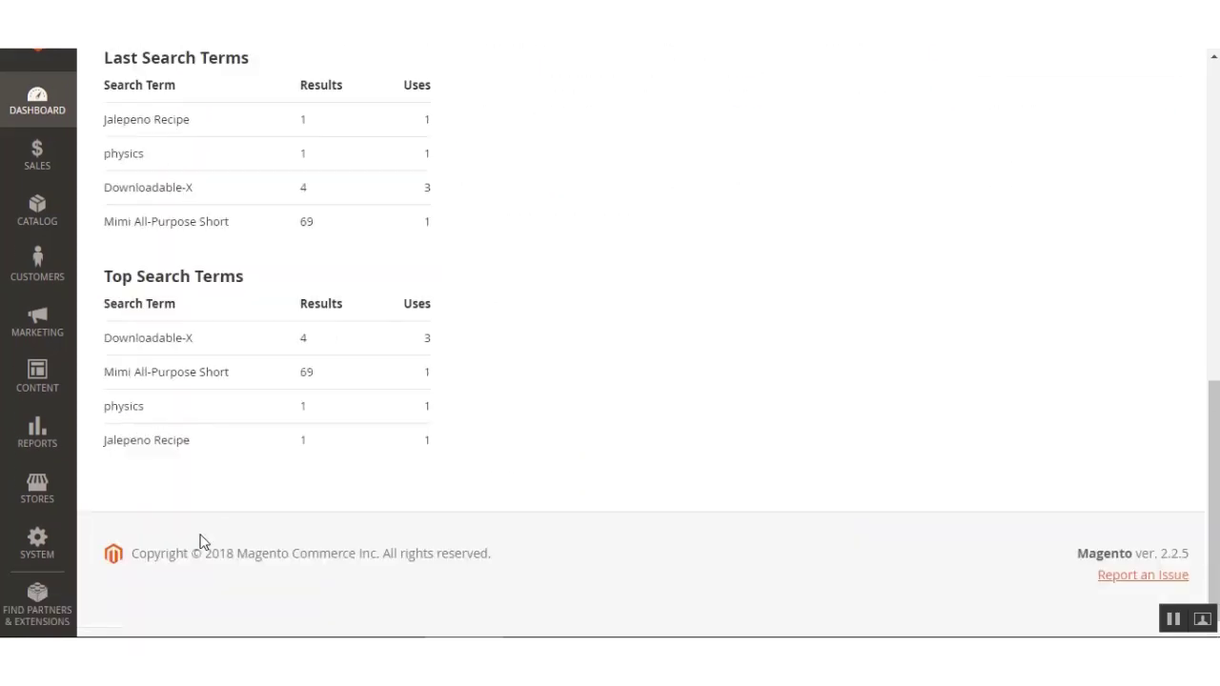
scroll(41, 562, up, 8)
click(32, 515)
click(174, 244)
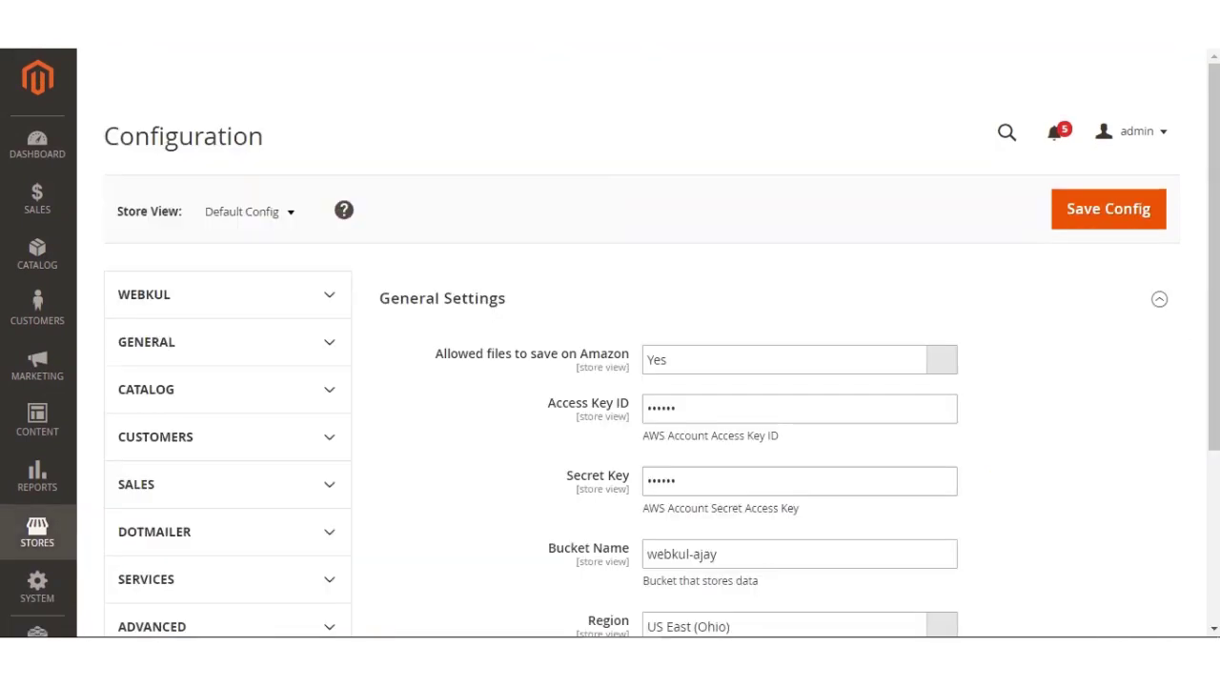
Step: Expand the WEBKUL group to reveal the Amazon S3 general settings
double_click(178, 137)
click(394, 135)
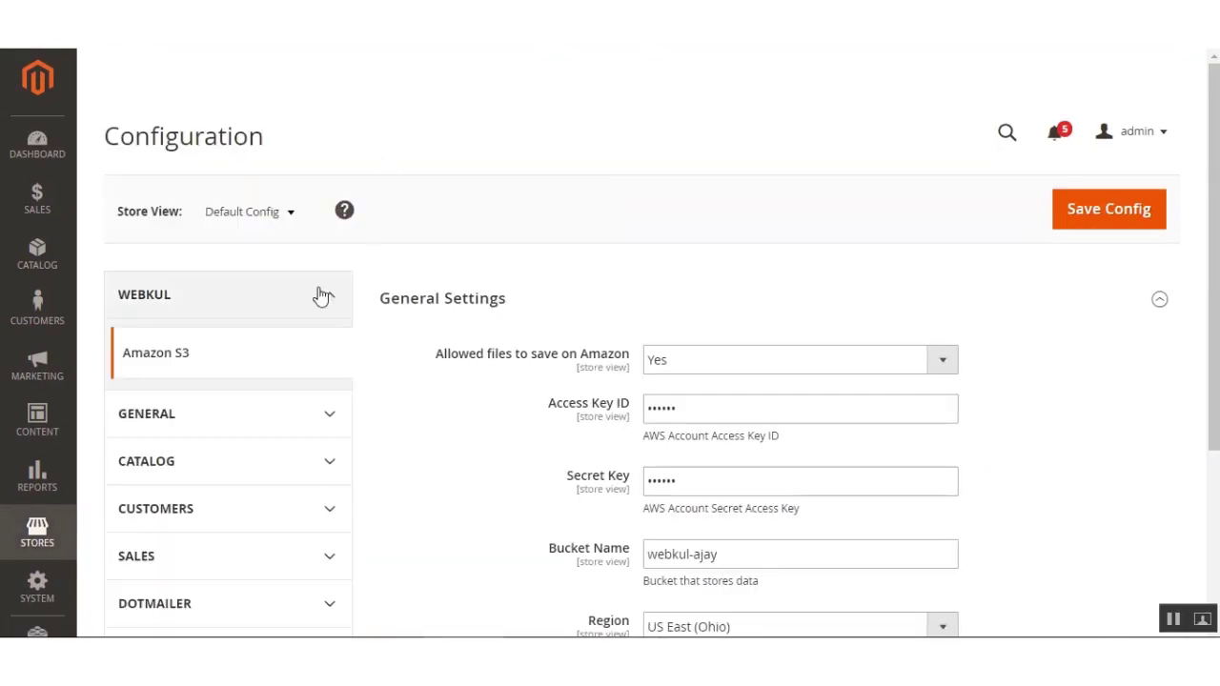
scroll(277, 318, down, 2)
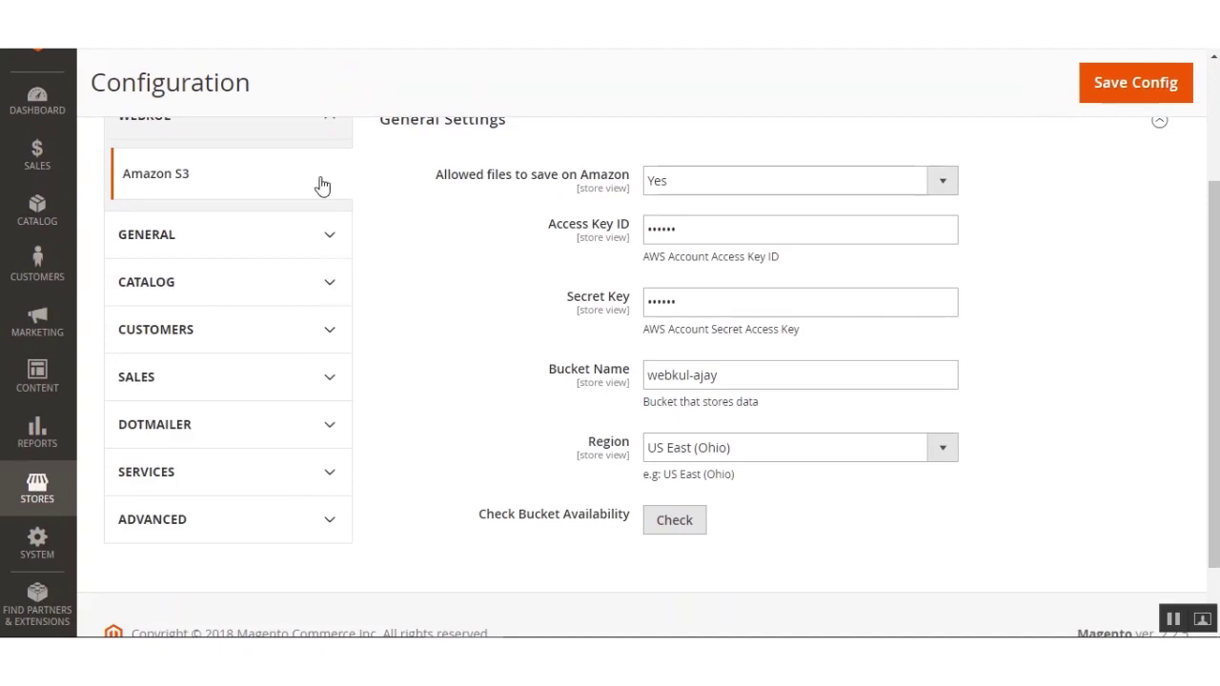
scroll(321, 185, up, 2)
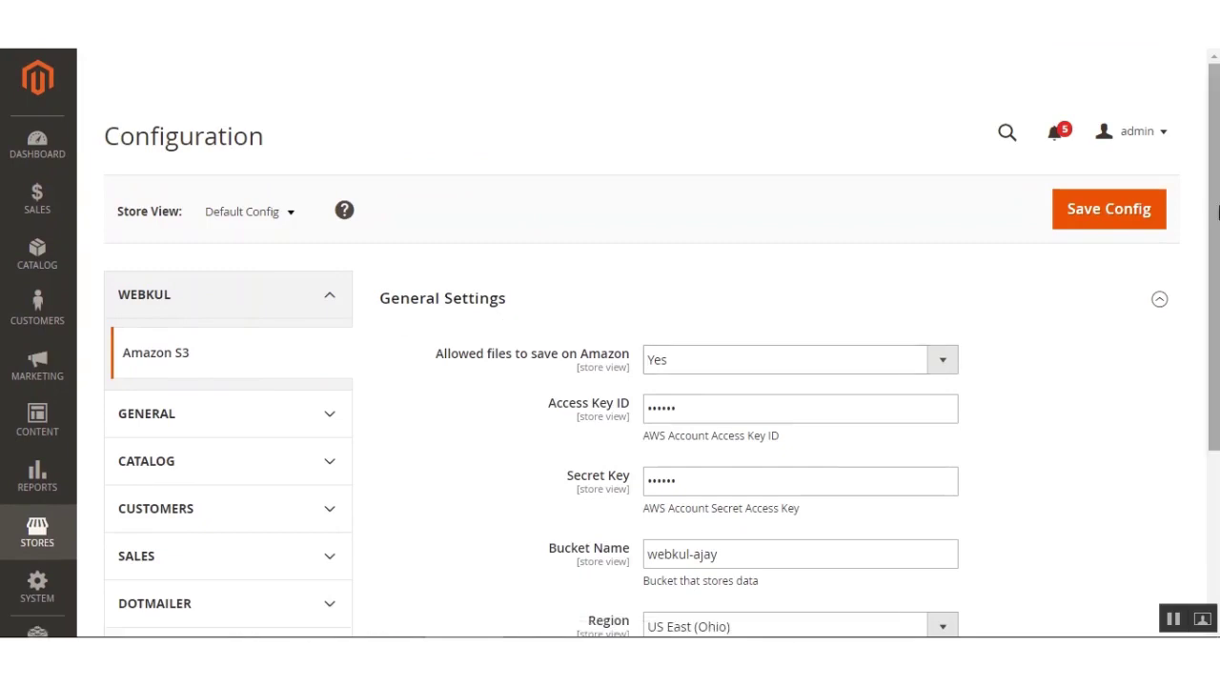
scroll(600, 321, down, 5)
scroll(569, 448, up, 1)
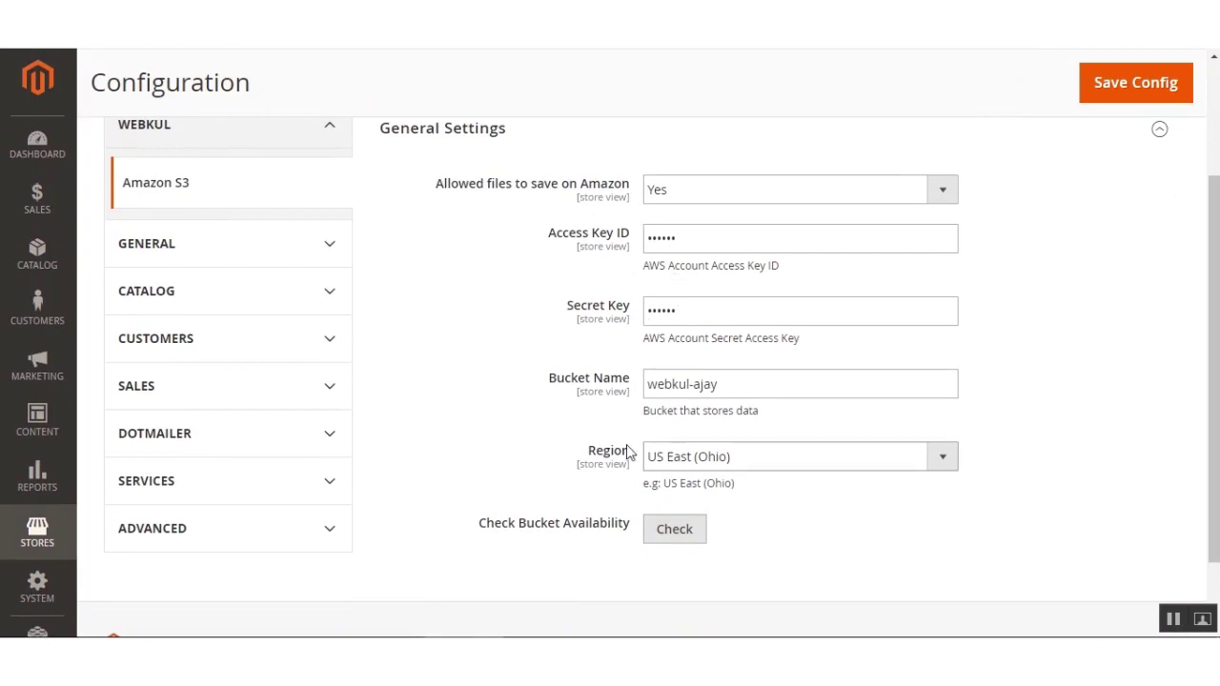
click(898, 191)
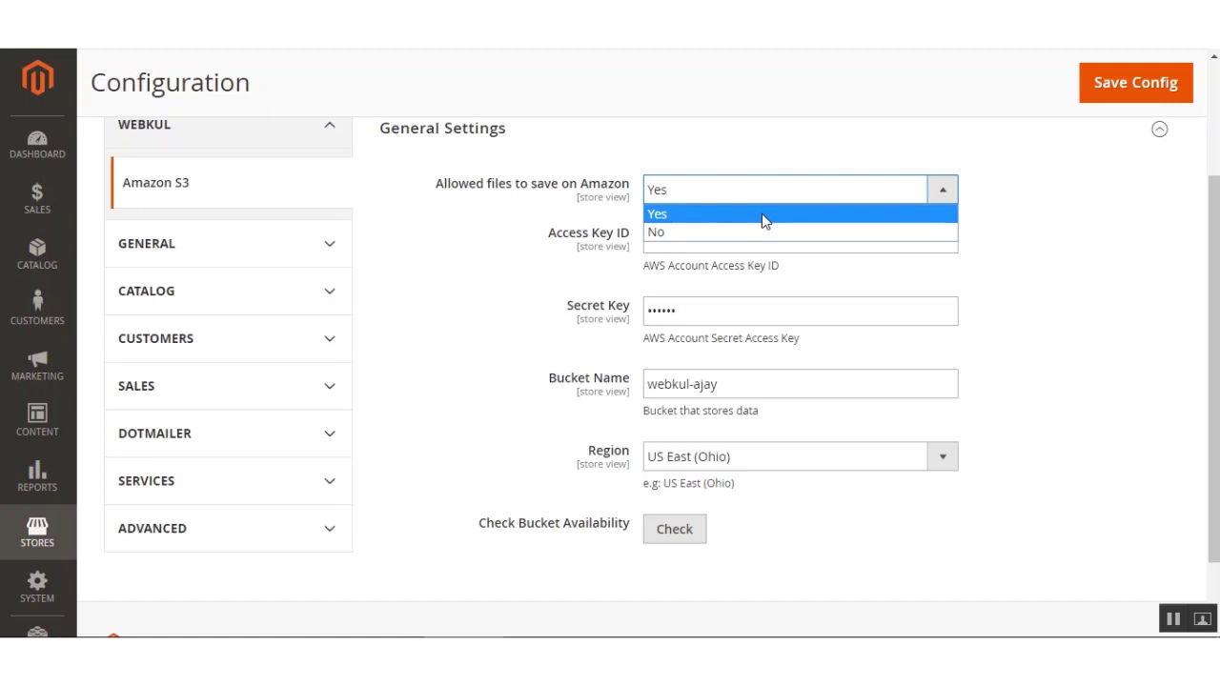
click(1001, 229)
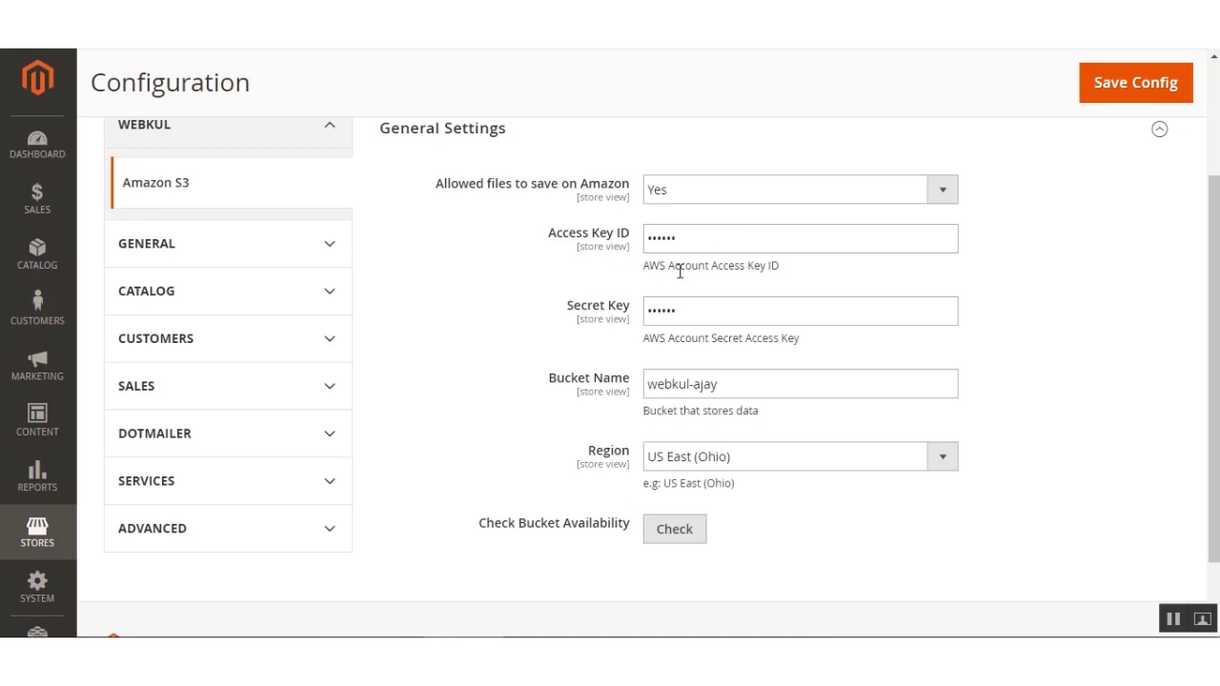
drag(645, 268, 779, 274)
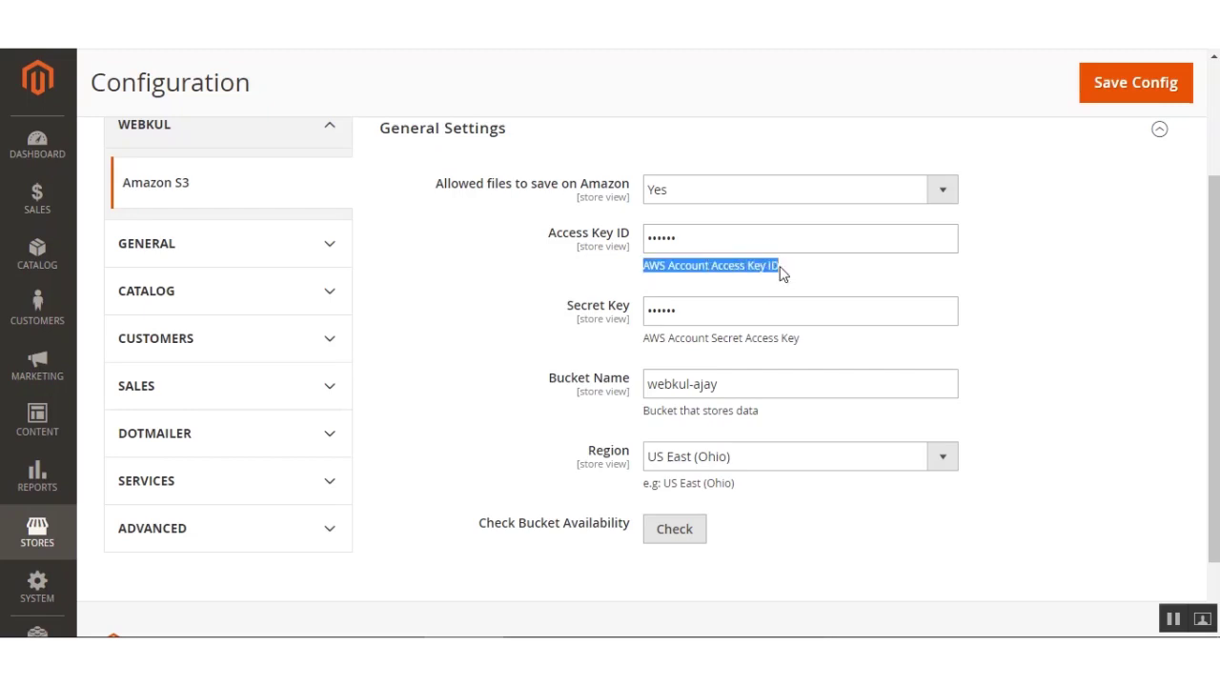
drag(573, 315, 621, 322)
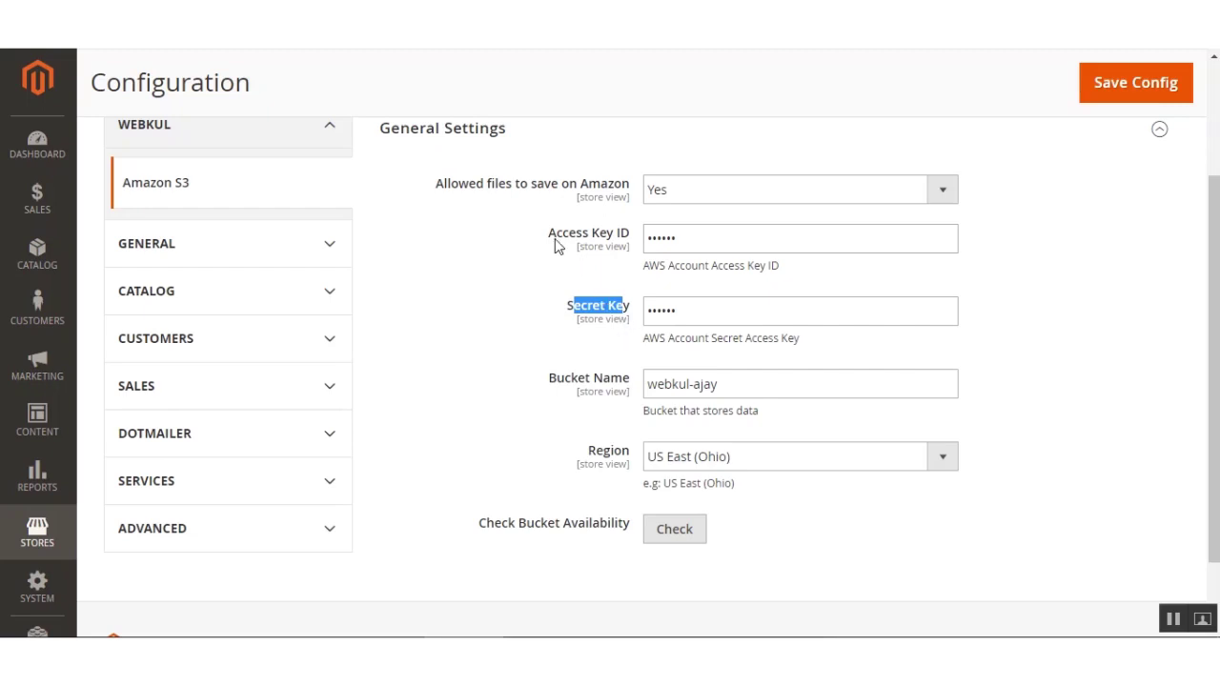
drag(548, 237, 631, 238)
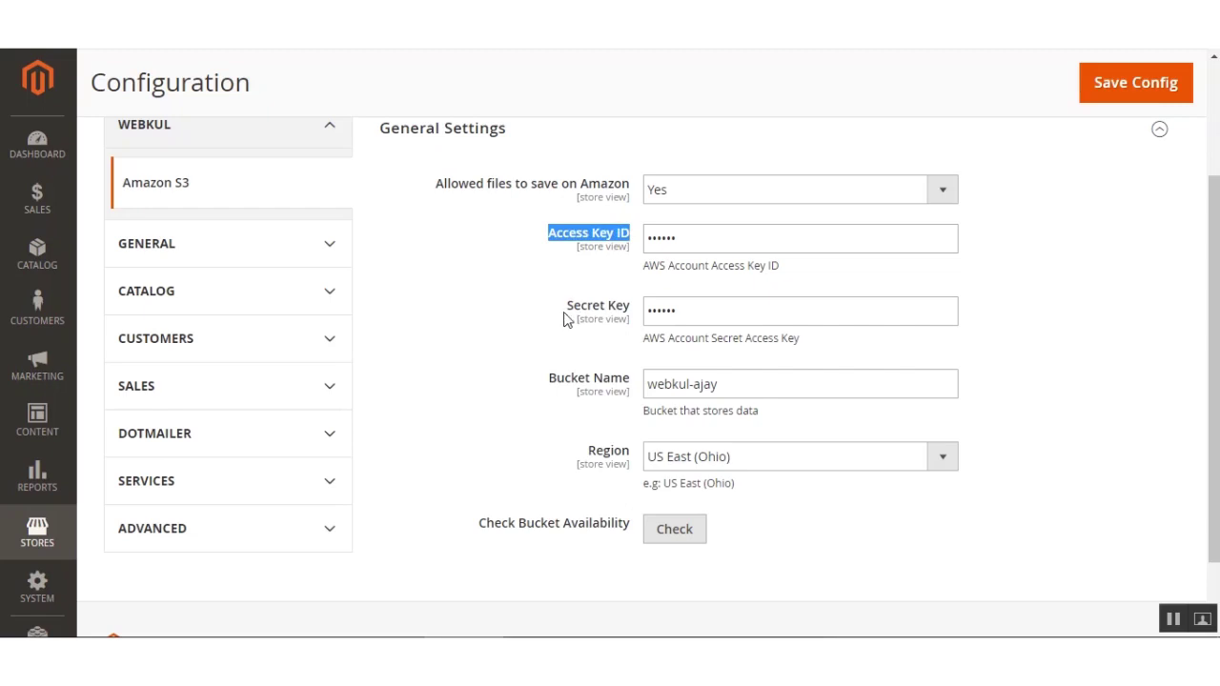
drag(568, 310, 631, 316)
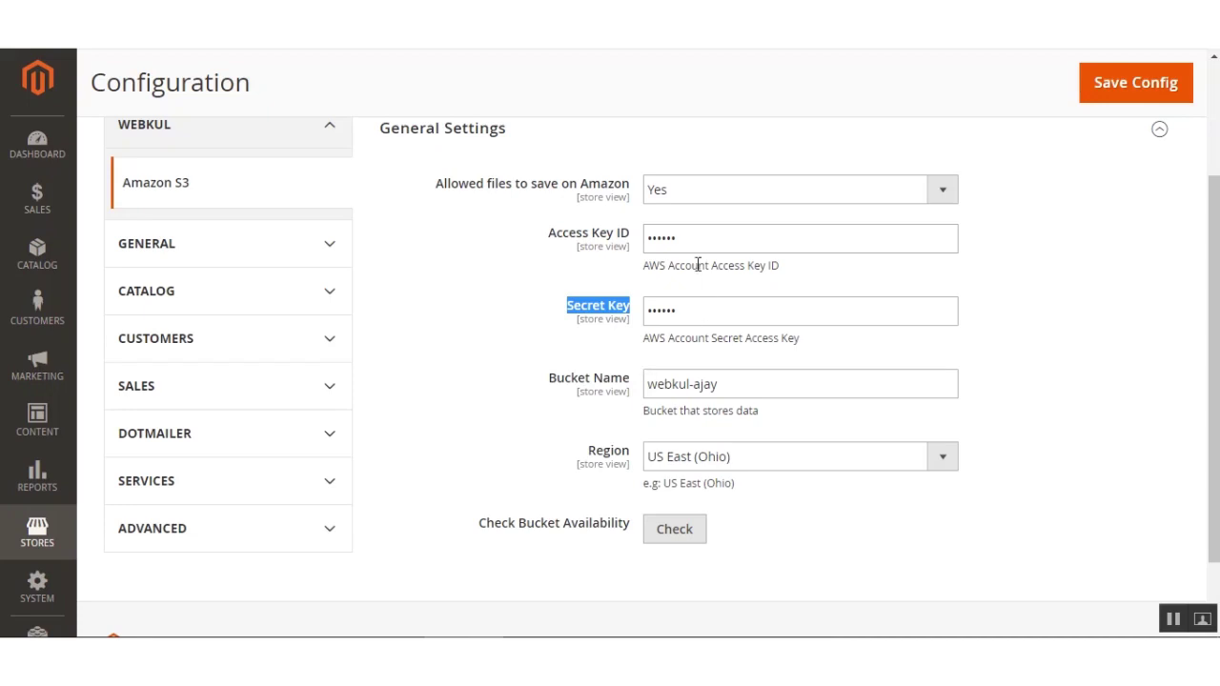
click(697, 240)
click(689, 321)
click(689, 239)
click(702, 321)
click(682, 247)
click(684, 306)
click(490, 349)
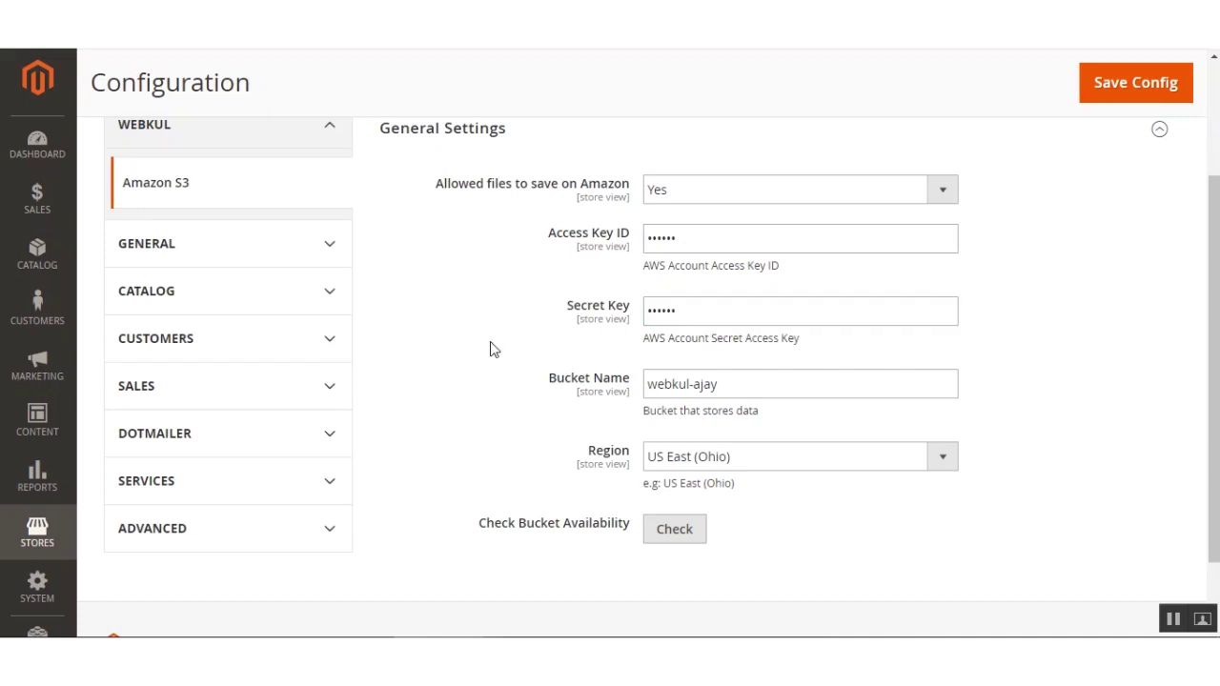
drag(555, 379, 623, 384)
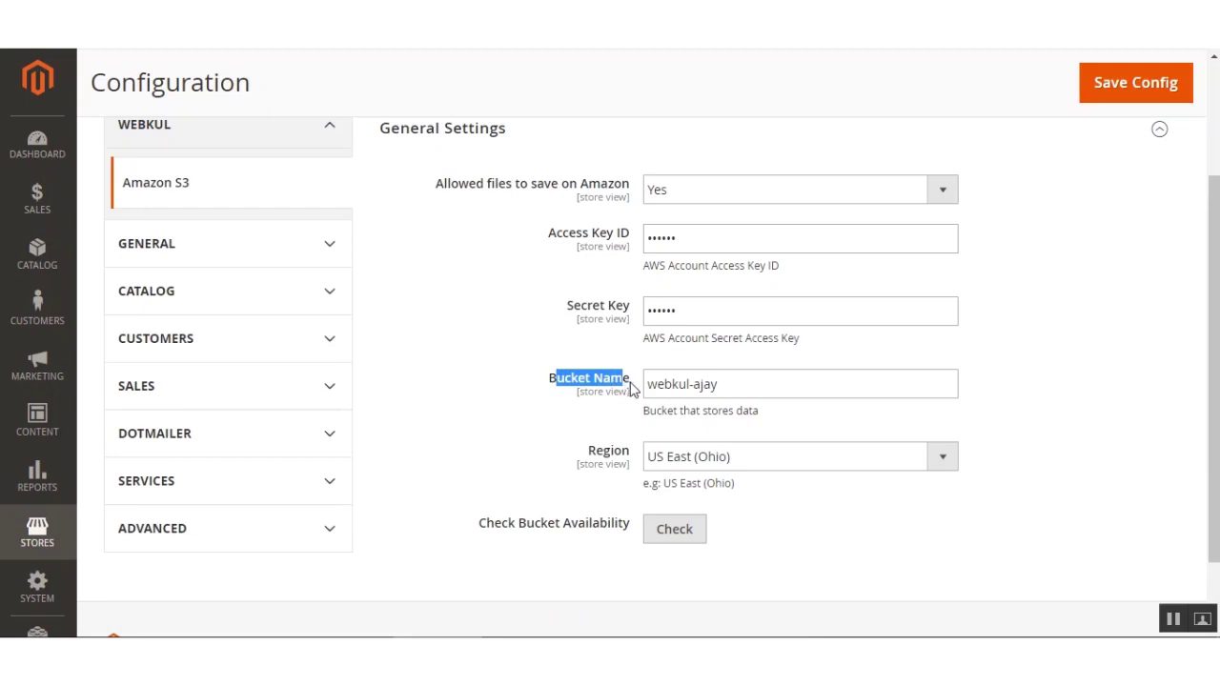
click(552, 394)
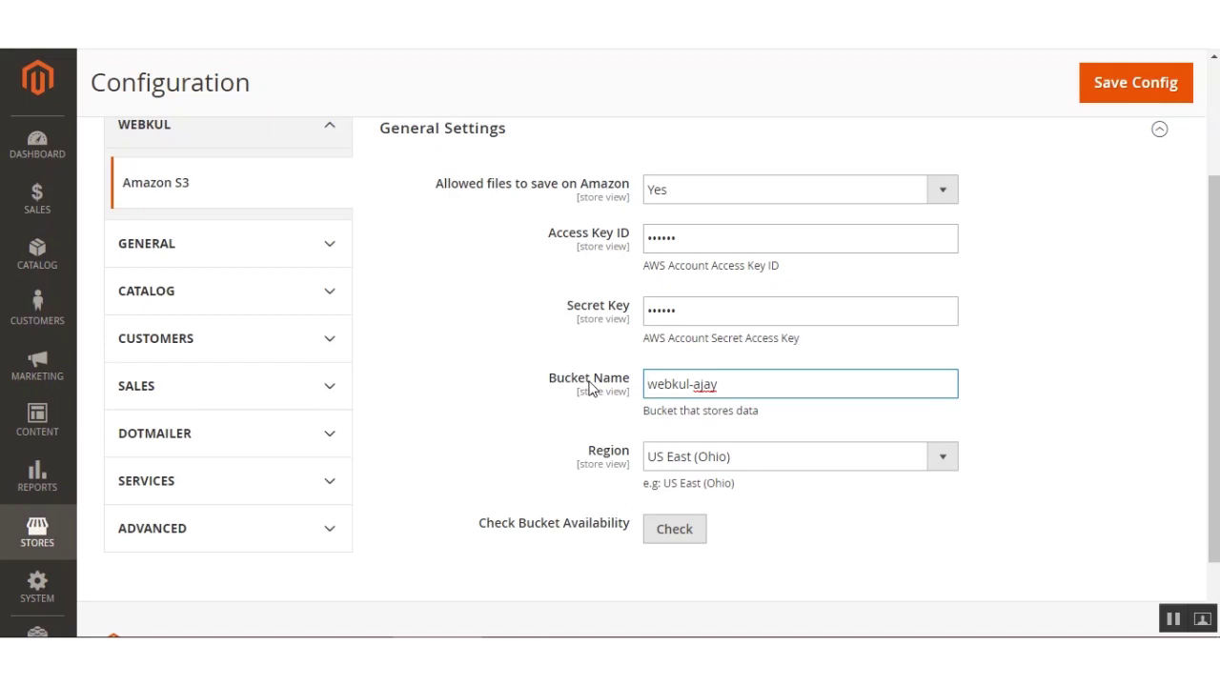
drag(743, 387, 664, 391)
click(762, 389)
click(467, 406)
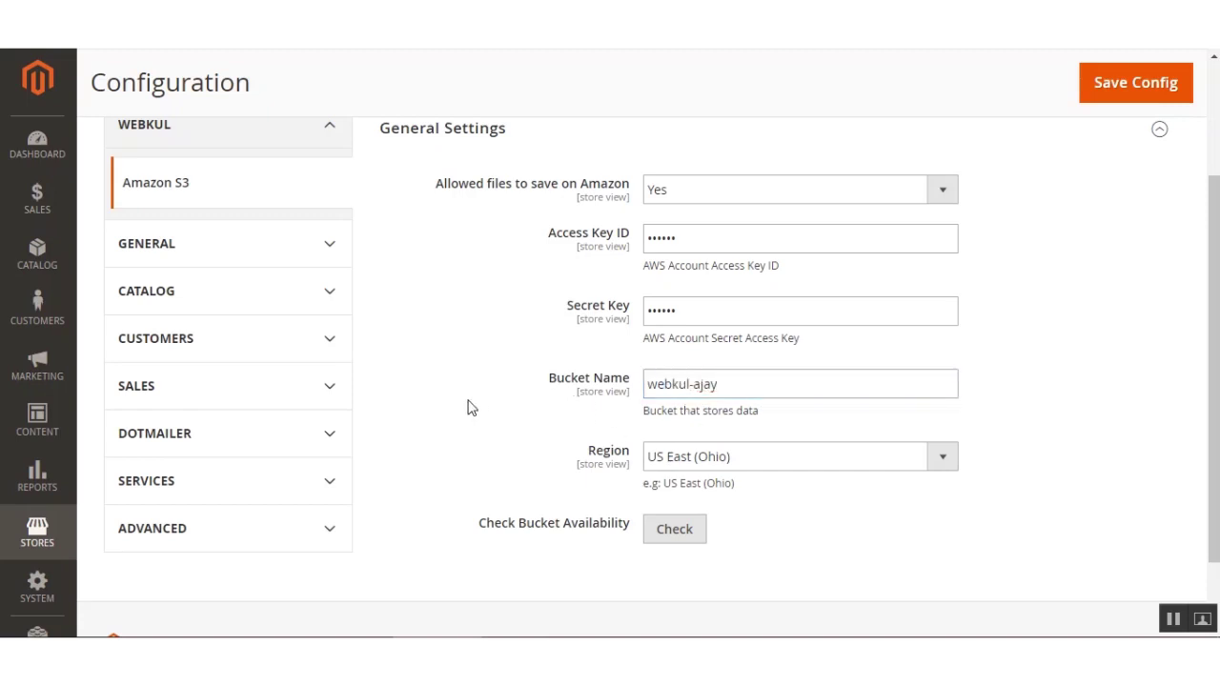
scroll(479, 362, down, 2)
drag(588, 378, 617, 377)
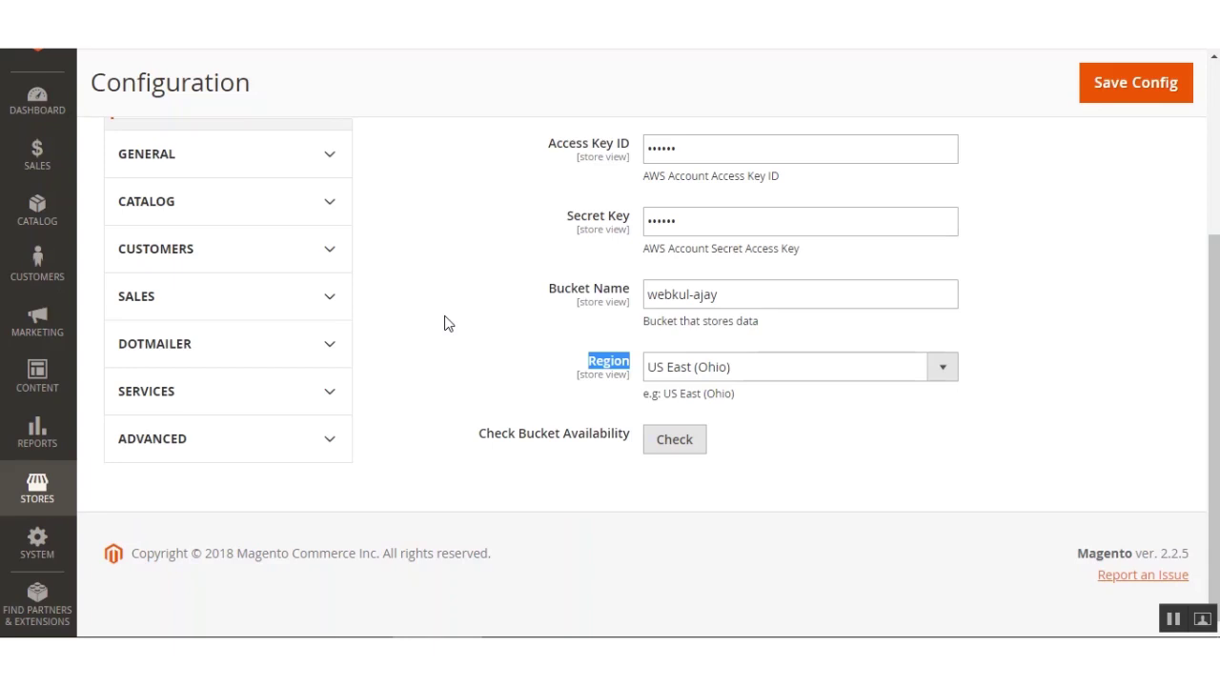
Step: Keep the Region set to US East (Ohio)
click(760, 401)
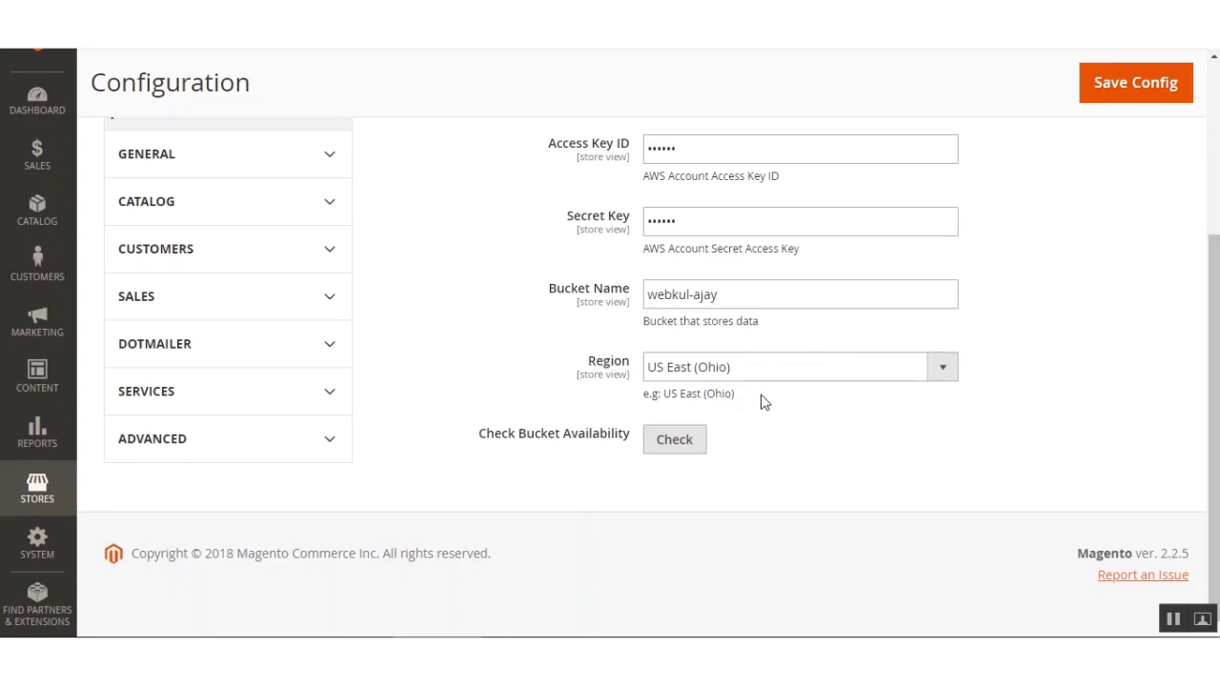
click(942, 372)
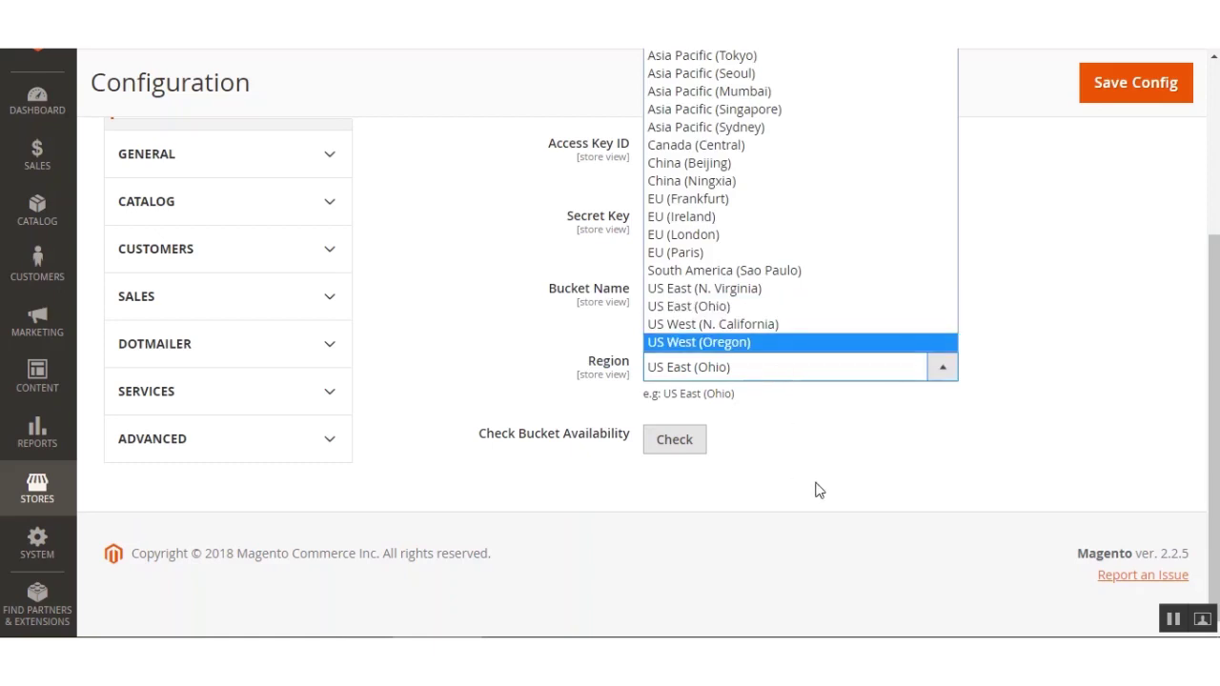
click(654, 489)
scroll(627, 558, up, 2)
scroll(627, 557, down, 1)
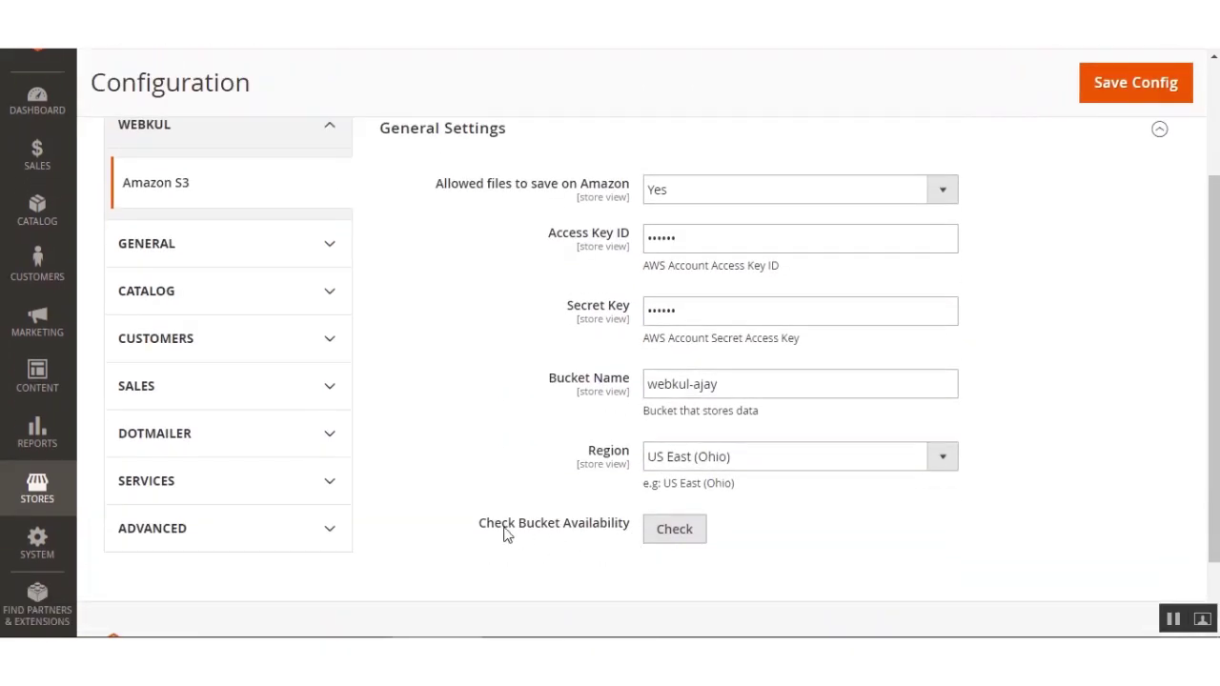
drag(486, 526, 634, 527)
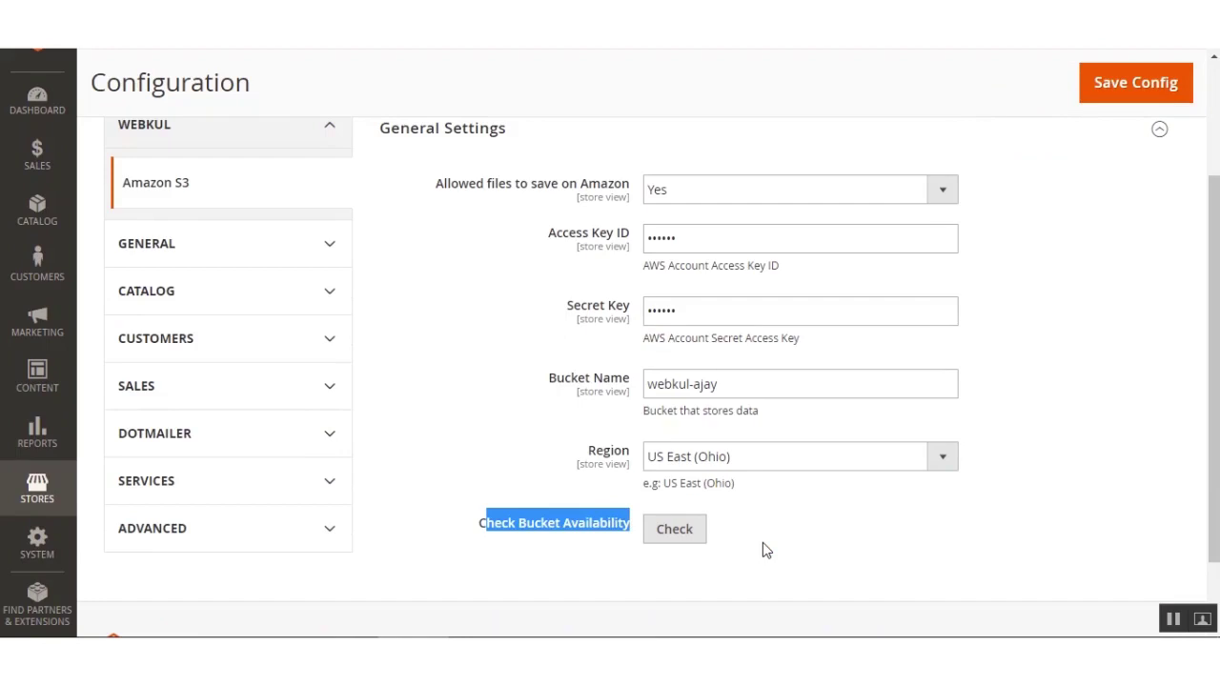
Step: Run Check Bucket Availability and confirm the bucket reports Available
click(712, 548)
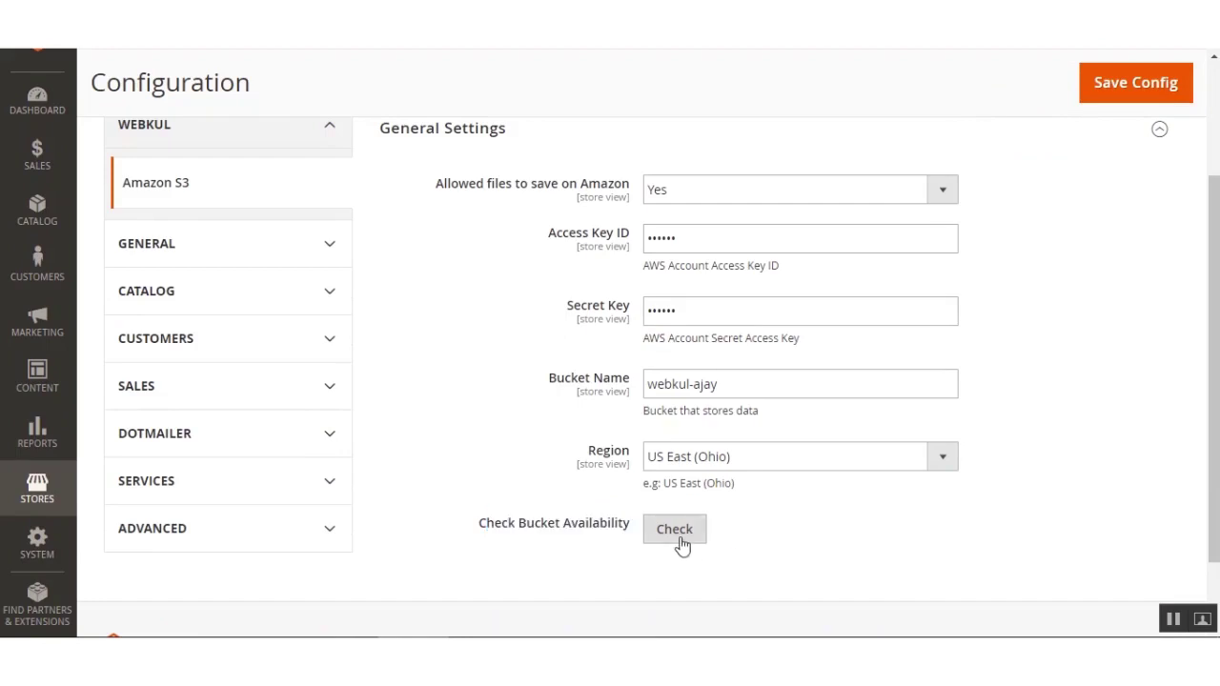
click(683, 541)
drag(710, 530, 766, 535)
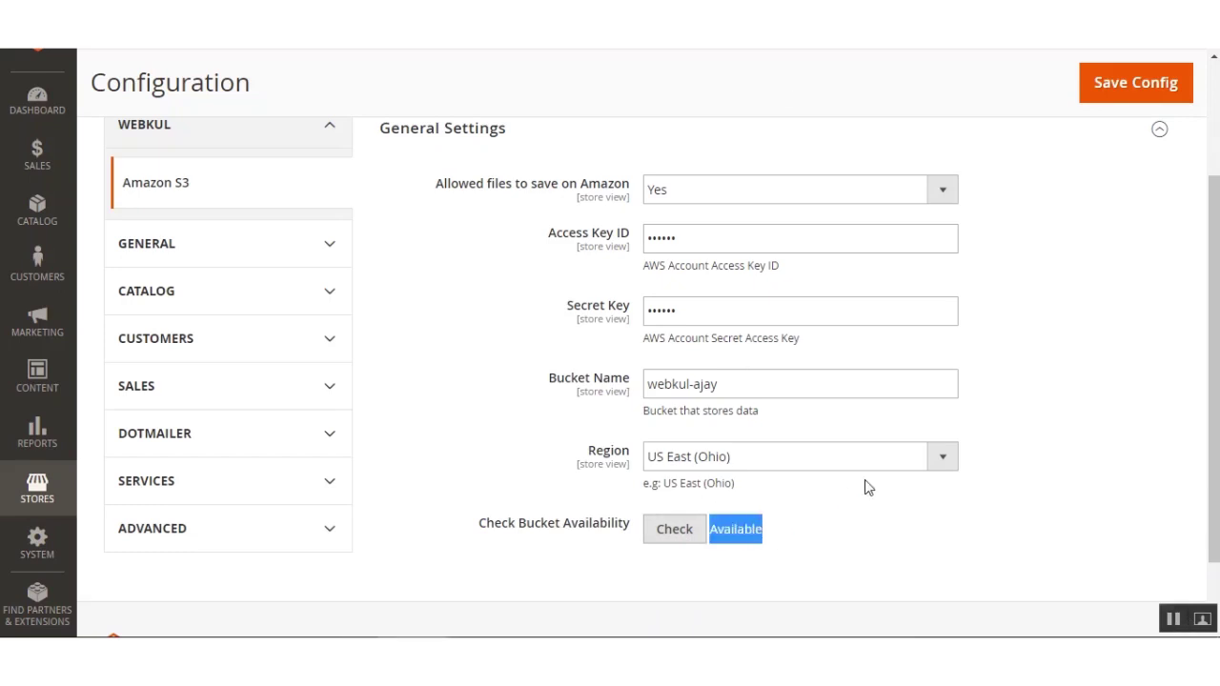
click(940, 457)
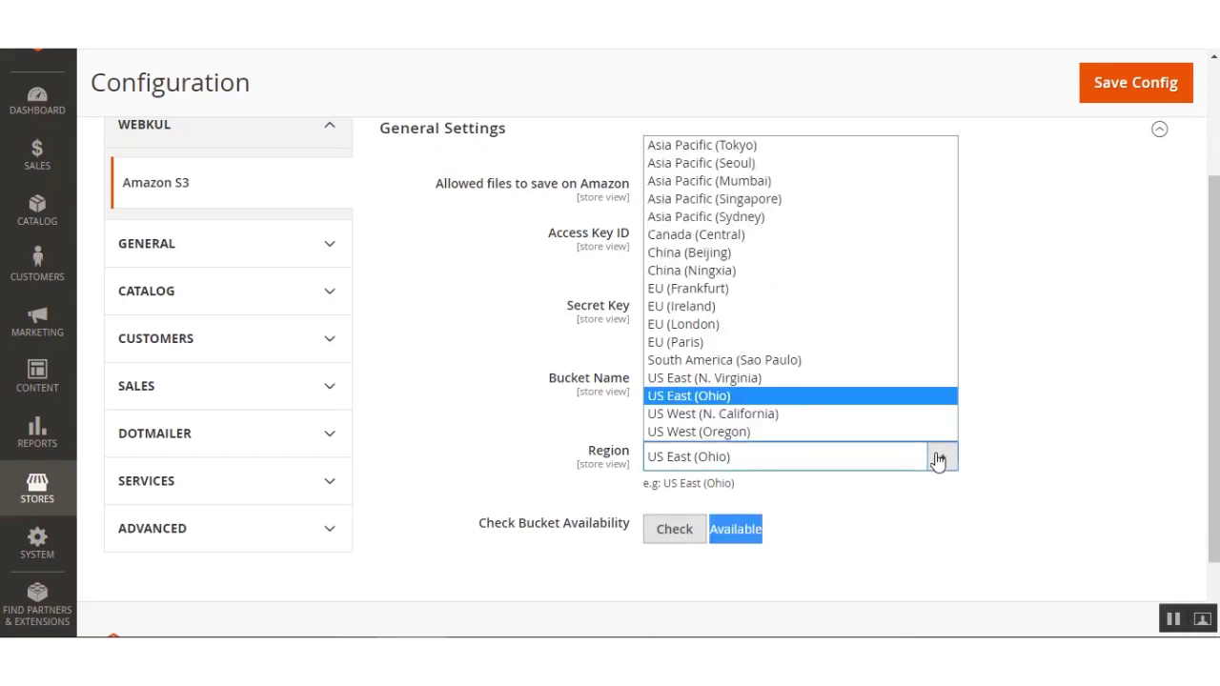
Step: Switch the Region to EU (Paris)
click(758, 345)
drag(727, 387, 652, 399)
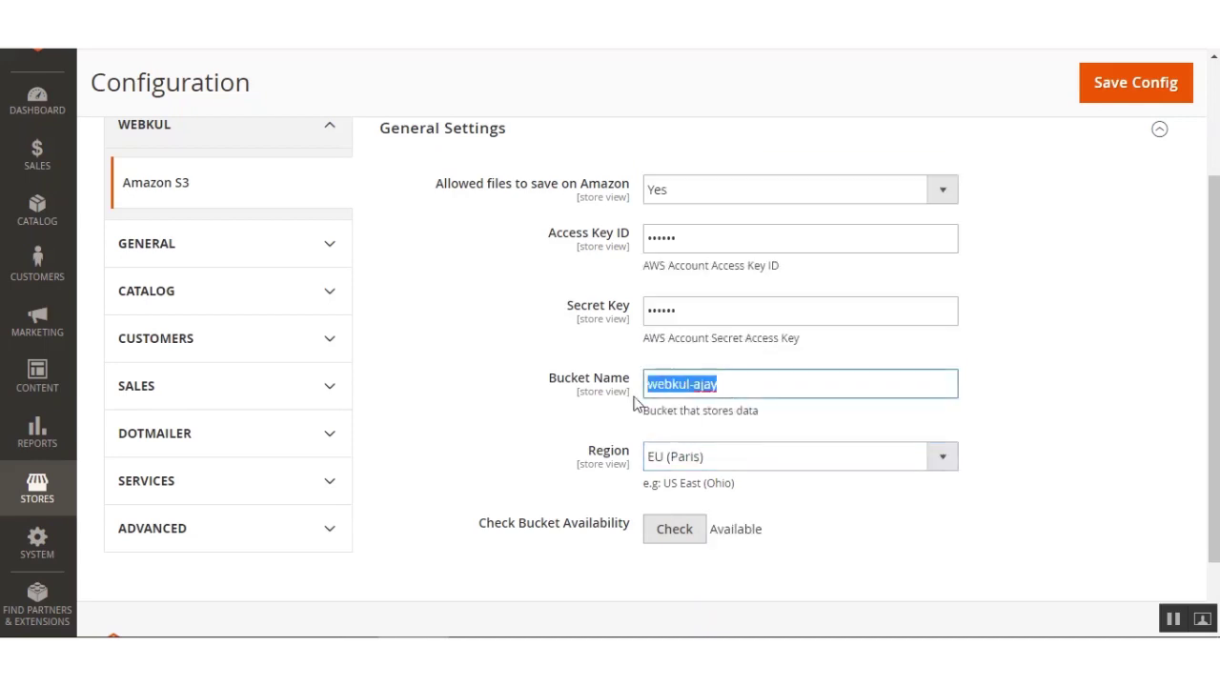
click(563, 434)
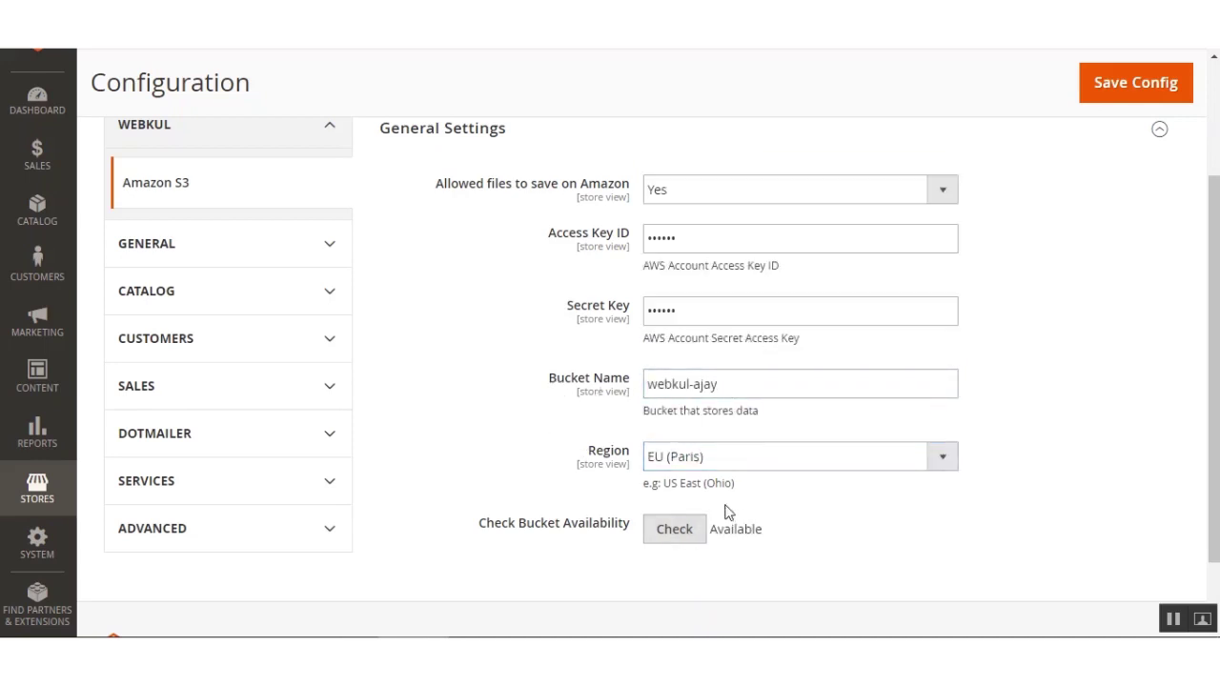
Step: Recheck the bucket, get 'The specified bucket does not exist', and dismiss the message
click(675, 530)
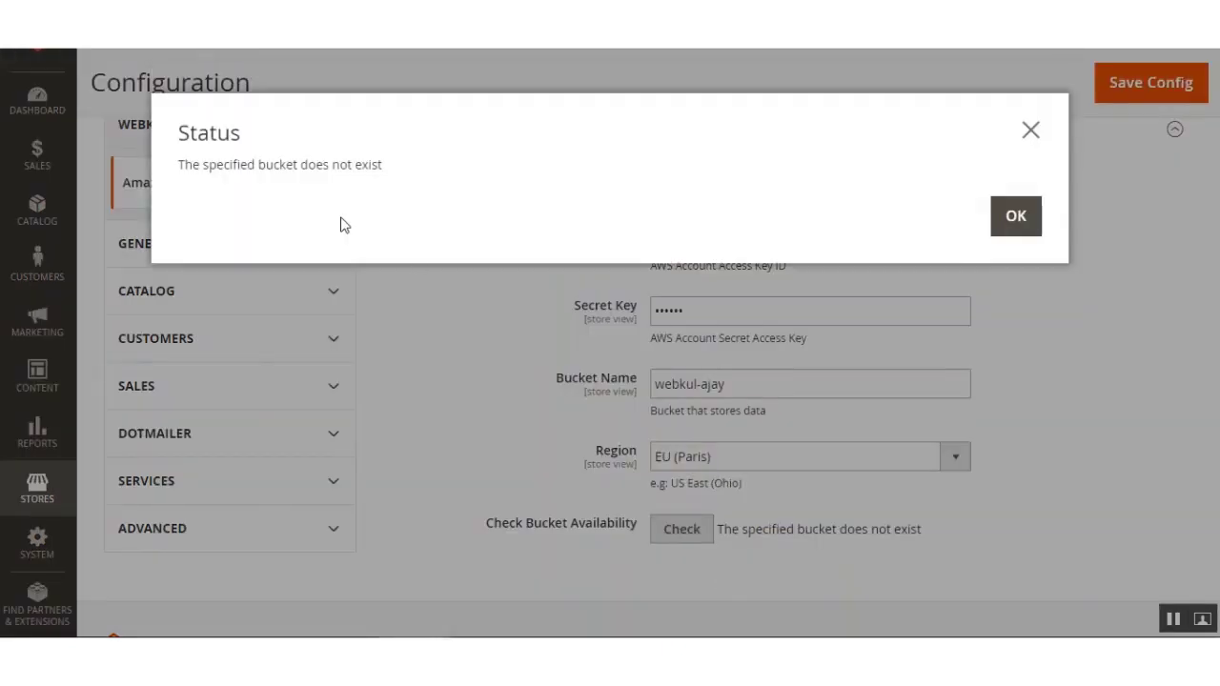
drag(179, 165, 360, 192)
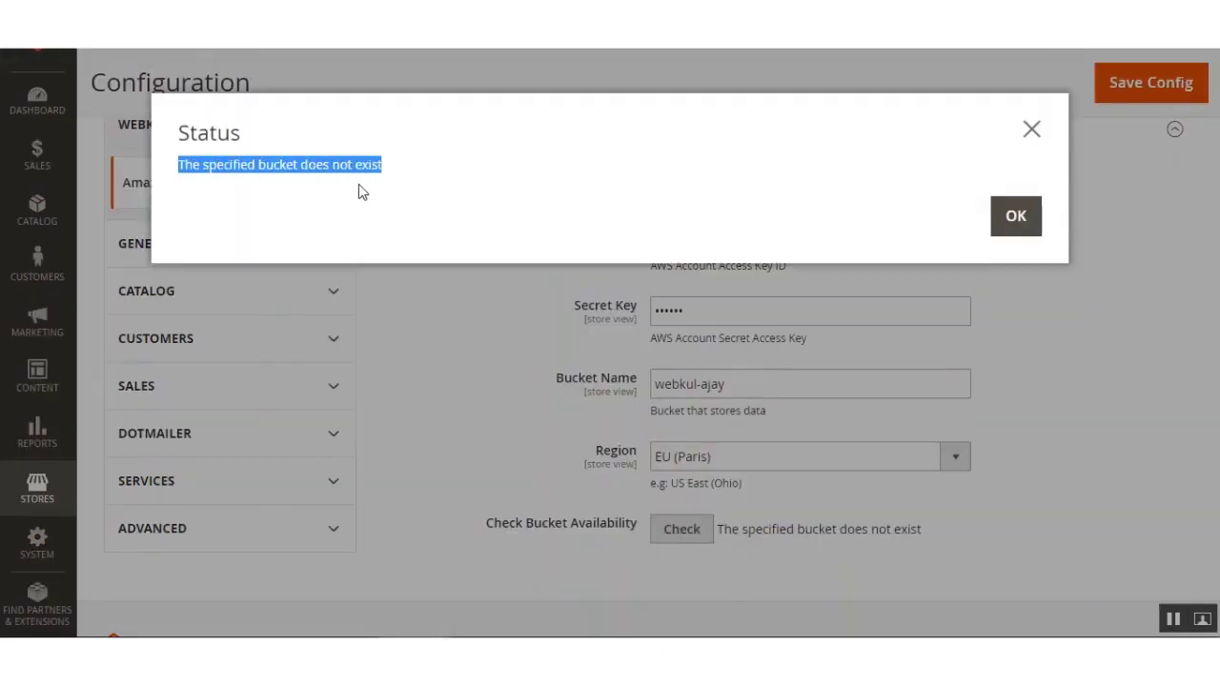
click(1014, 217)
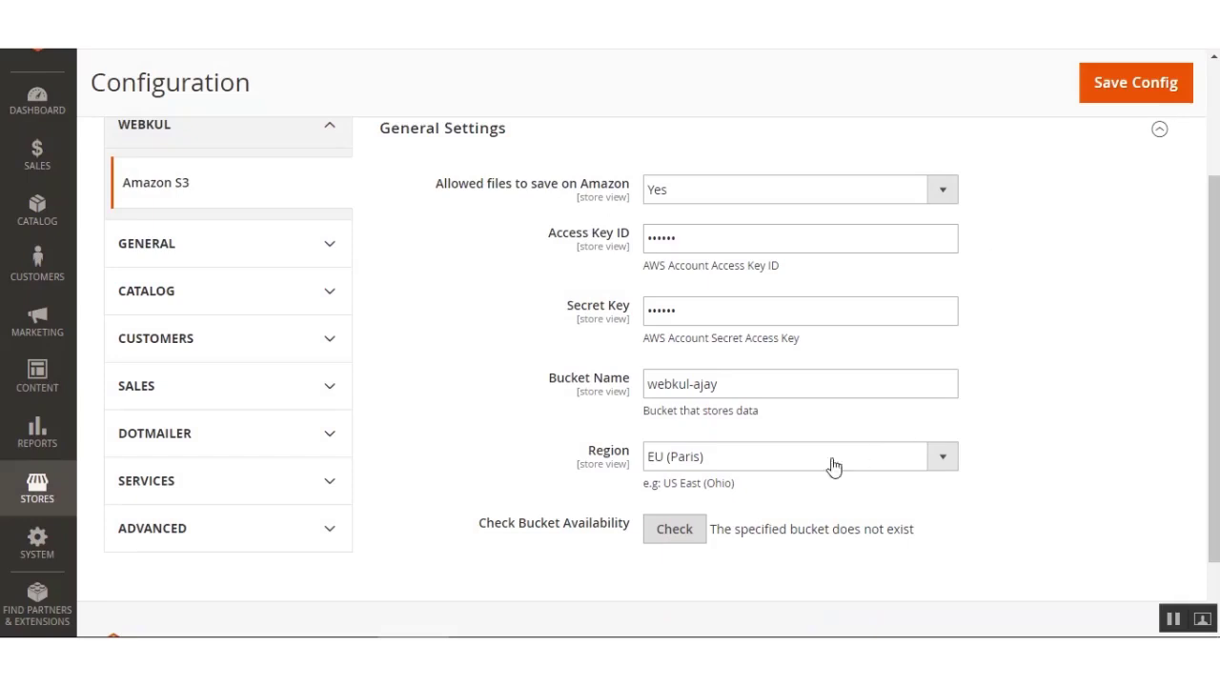
drag(740, 381, 632, 381)
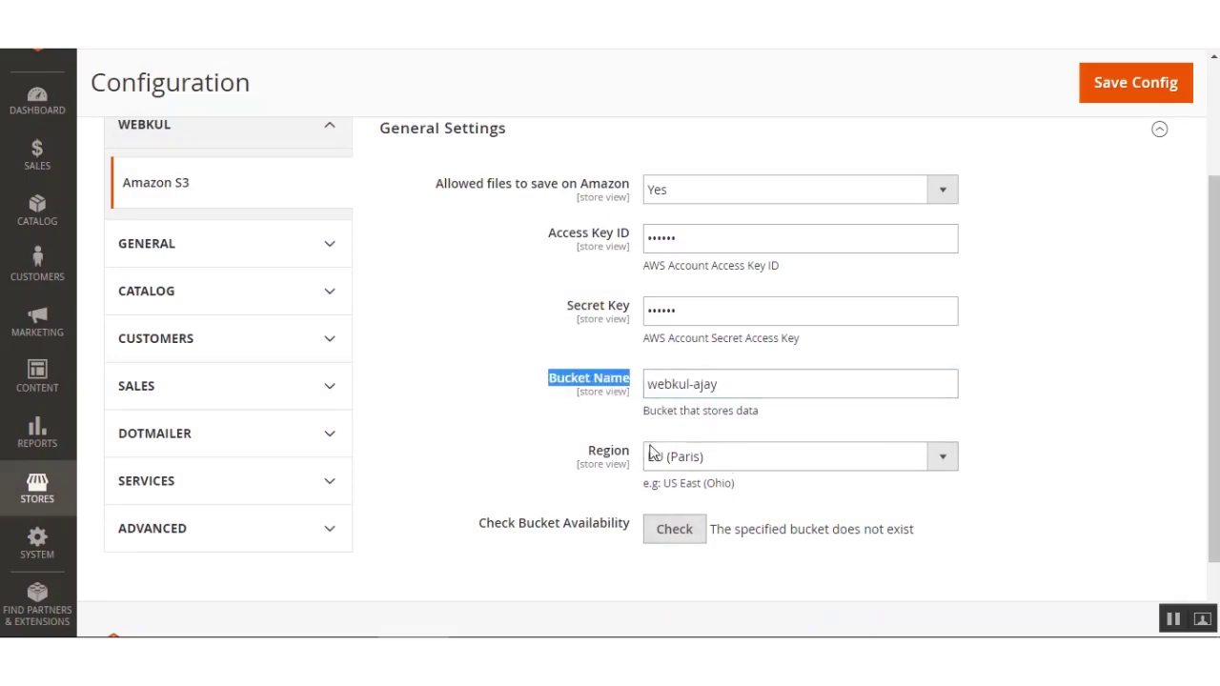
click(737, 466)
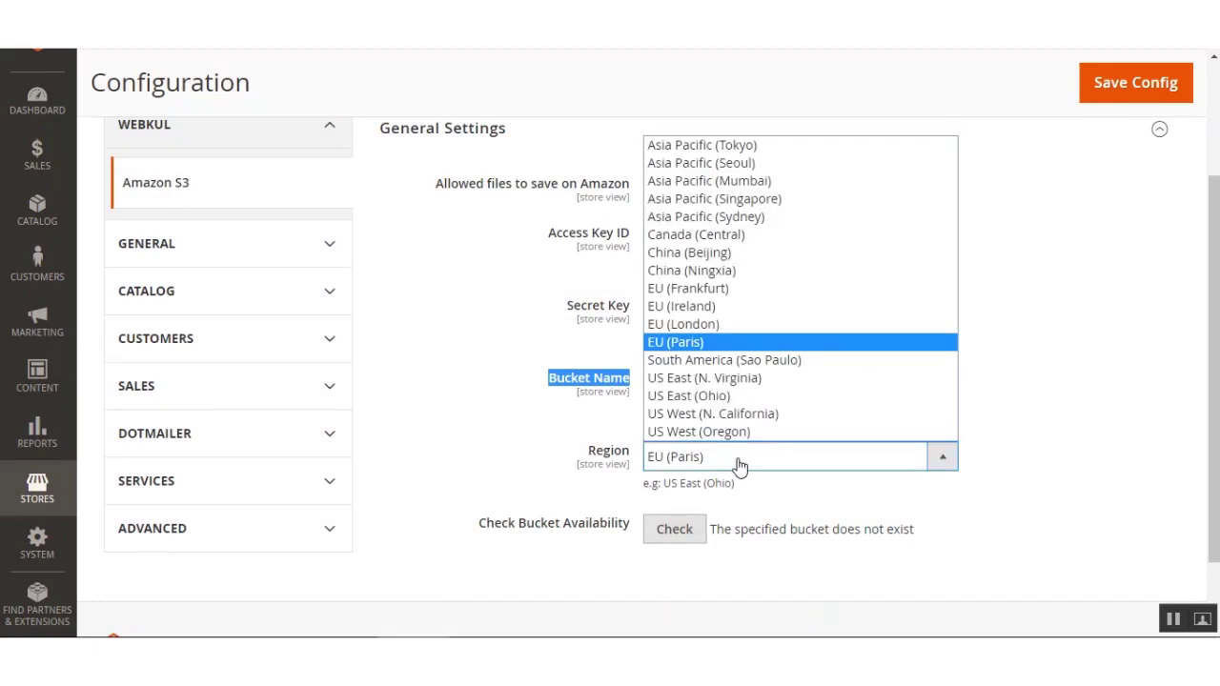
Step: Set Region back to US East (Ohio), confirm the bucket is Available, and save the config
click(736, 398)
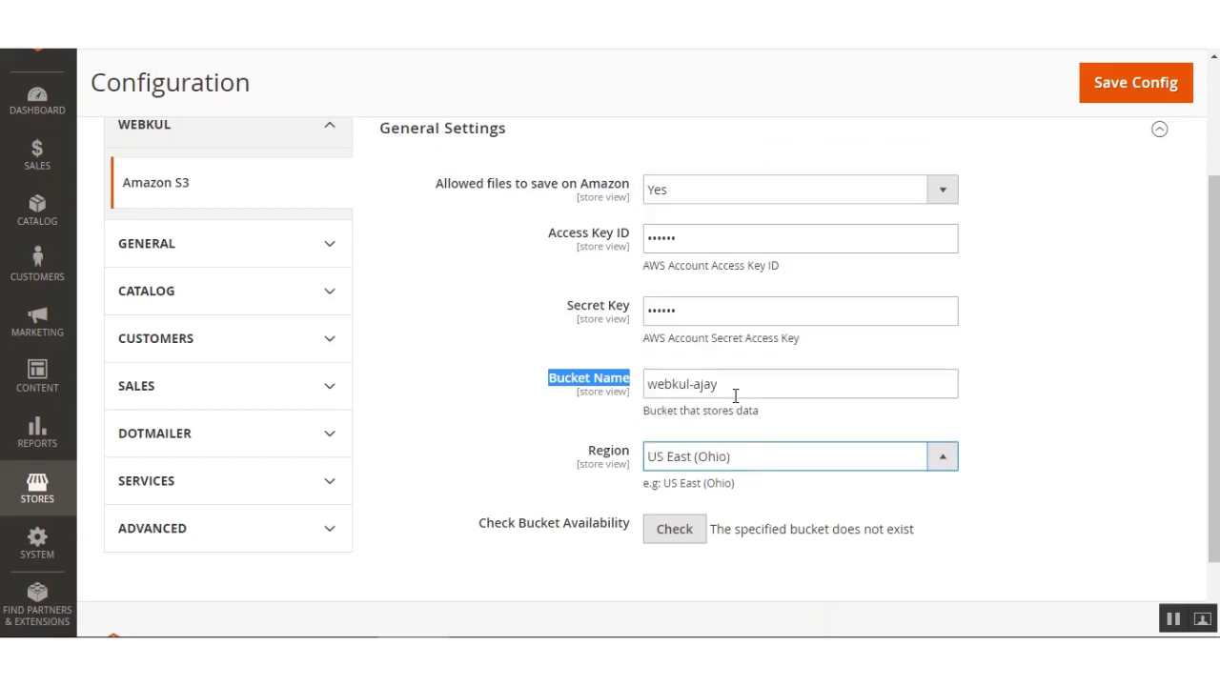
click(861, 499)
click(671, 539)
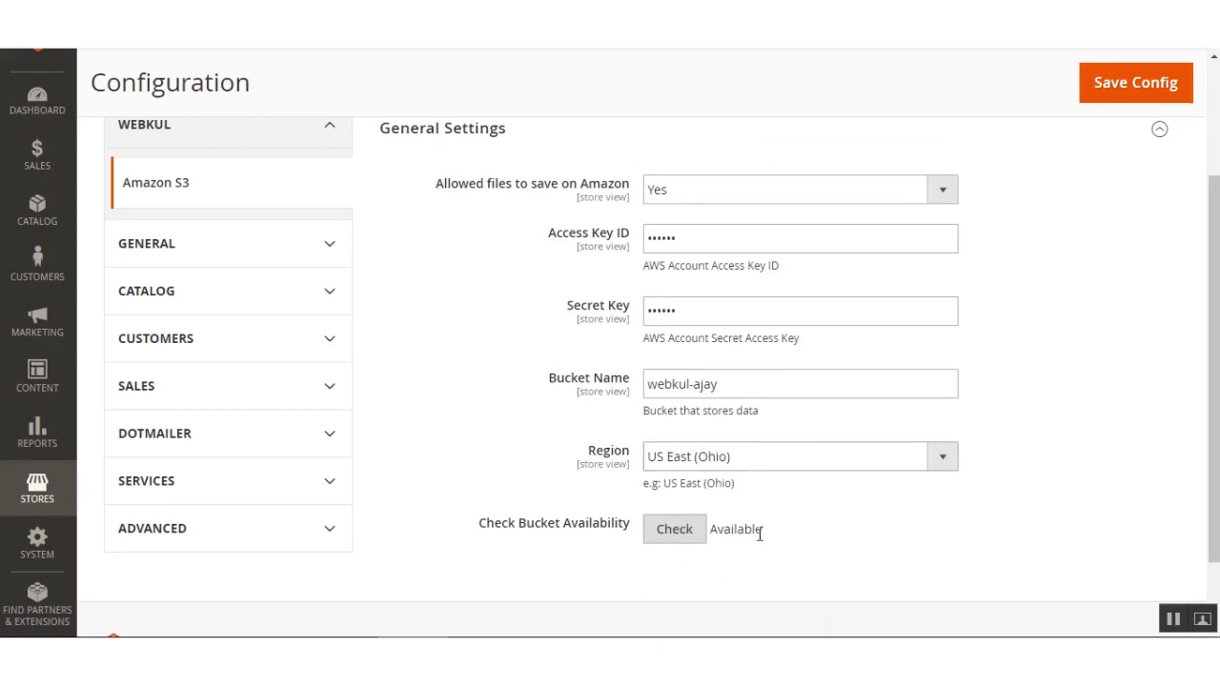
double_click(754, 529)
click(849, 555)
click(1131, 88)
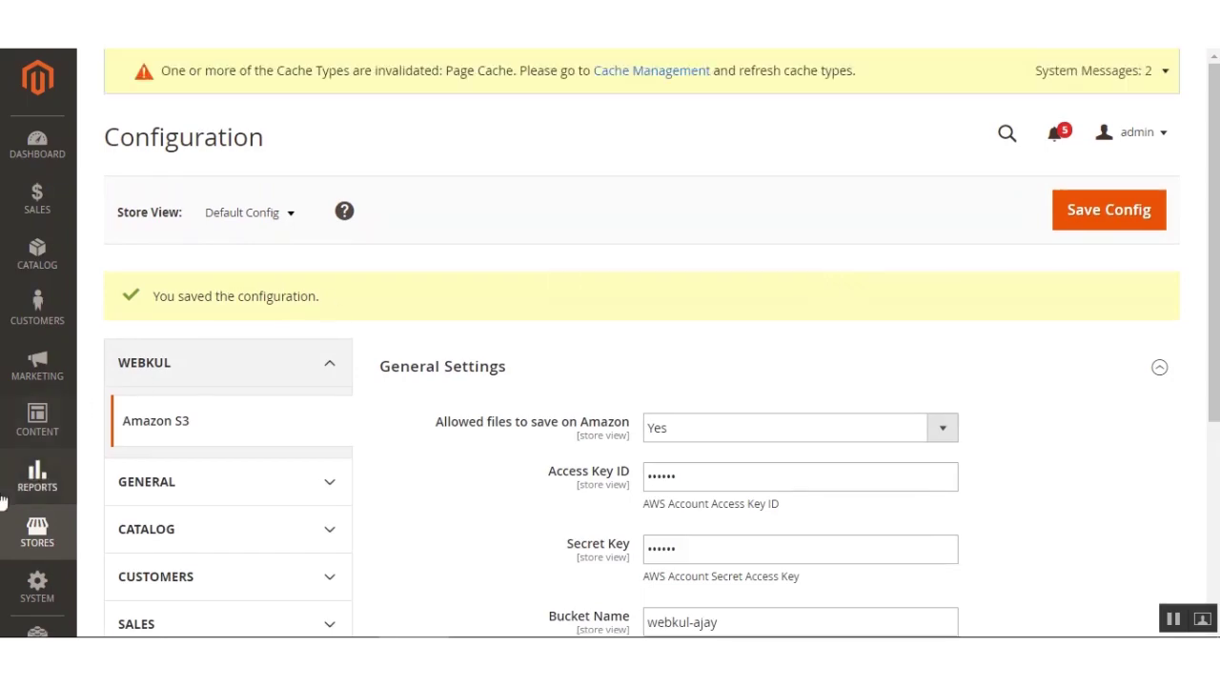
Step: Go to Catalog > Products to show the 2054-record product grid
scroll(28, 491, down, 2)
scroll(19, 544, up, 2)
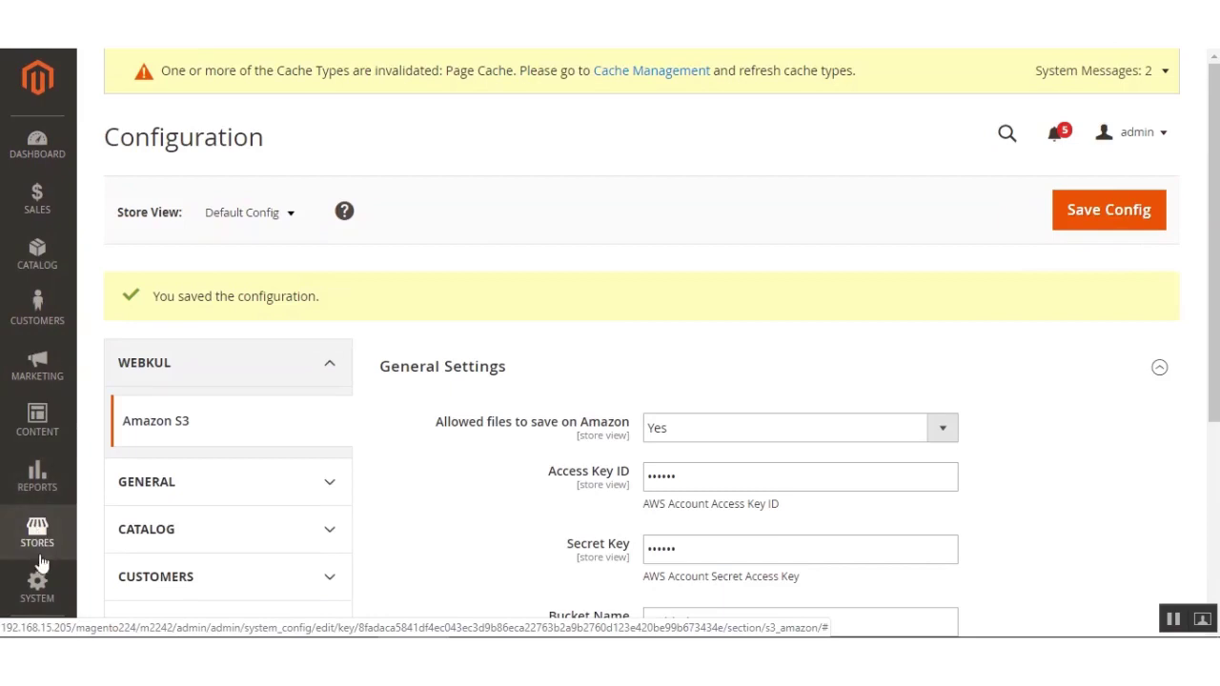
click(44, 265)
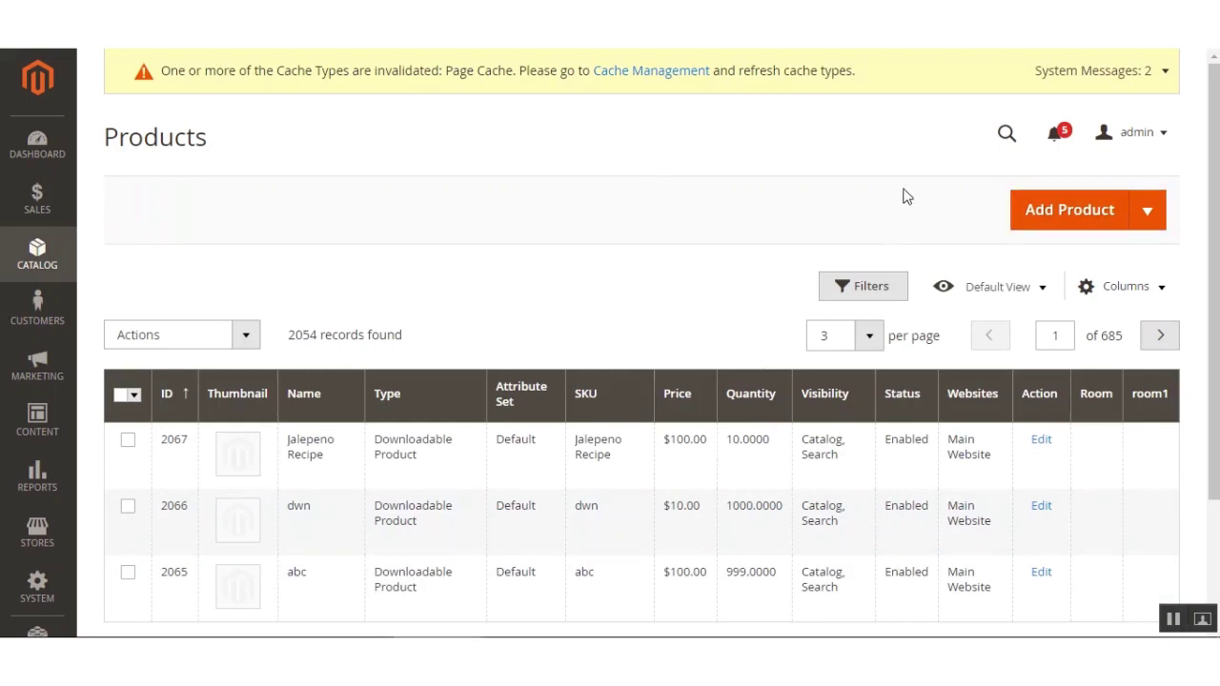
Step: Choose Downloadable Product from the Add Product dropdown
double_click(189, 140)
click(389, 258)
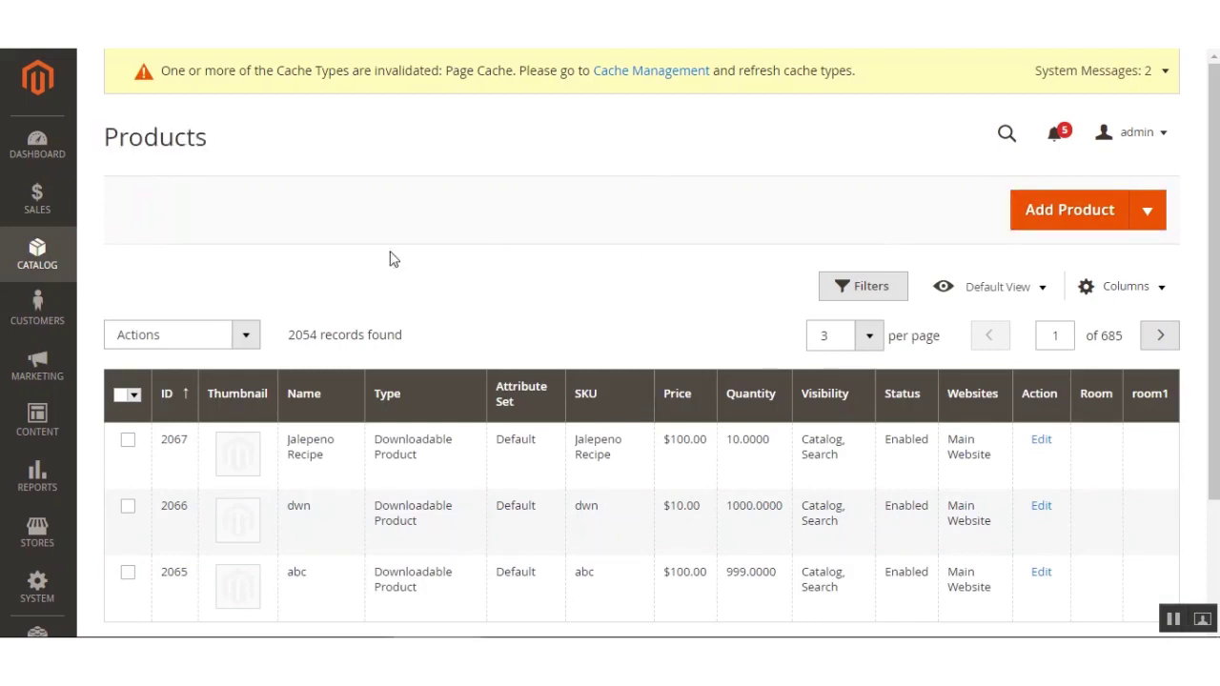
click(1147, 213)
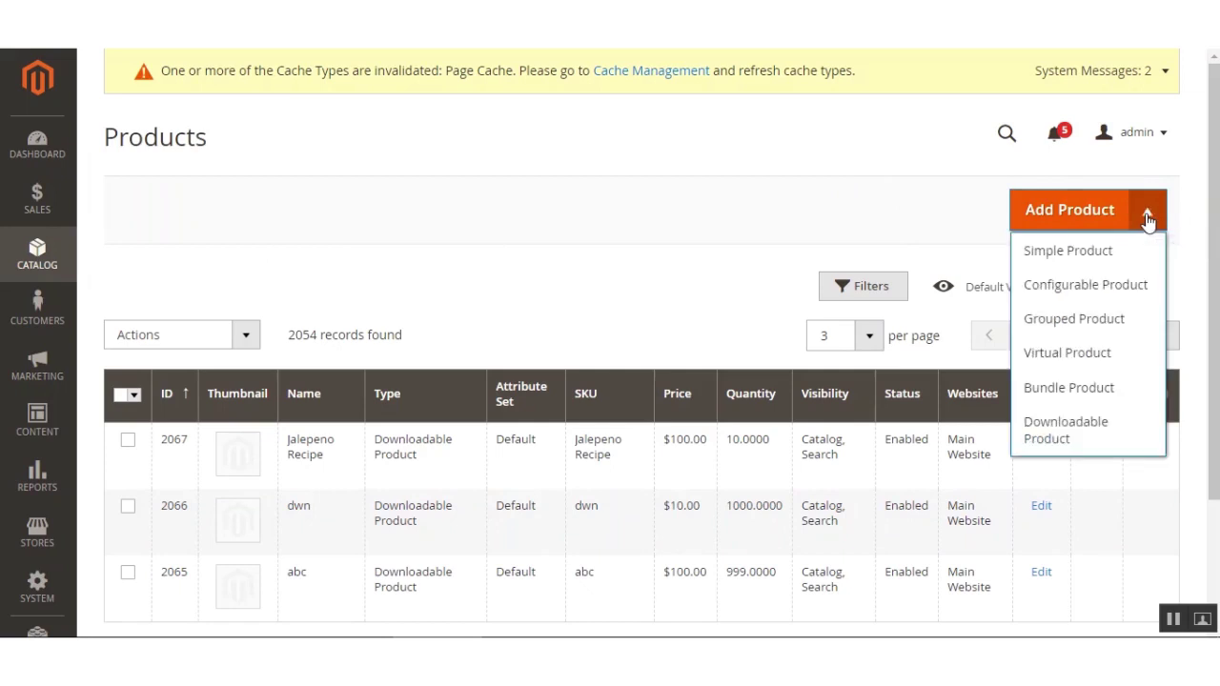
click(1065, 446)
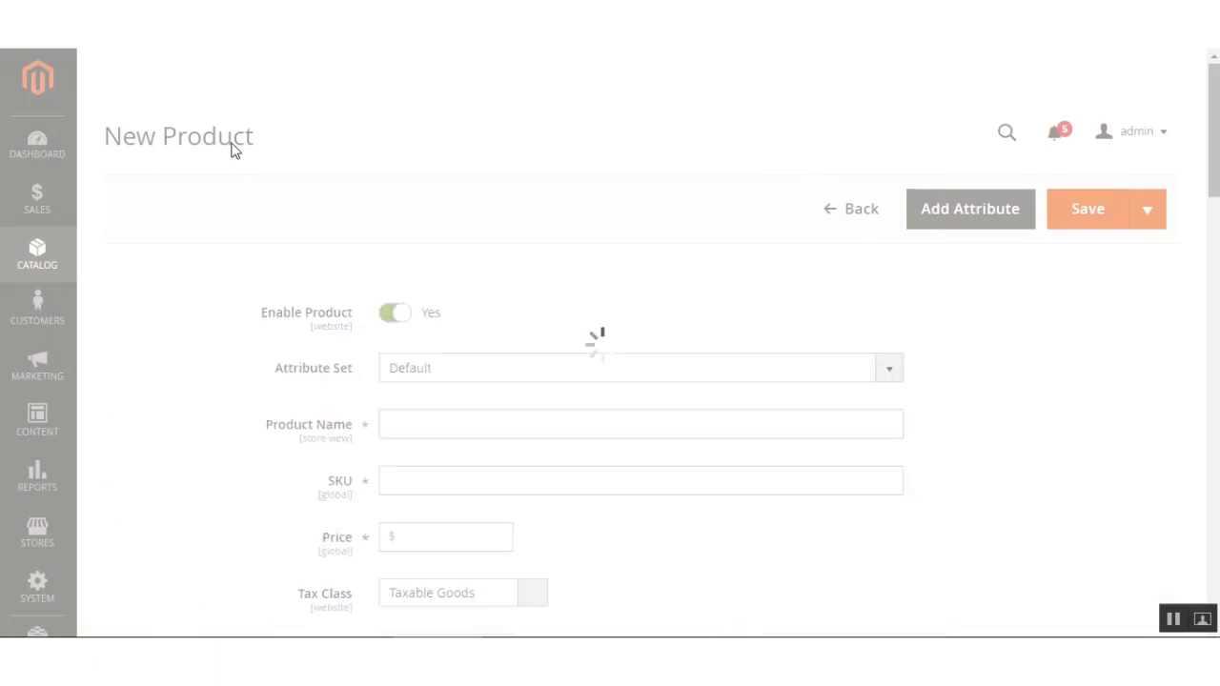
Step: Scroll through the blank downloadable New Product form as it loads
scroll(231, 145, down, 5)
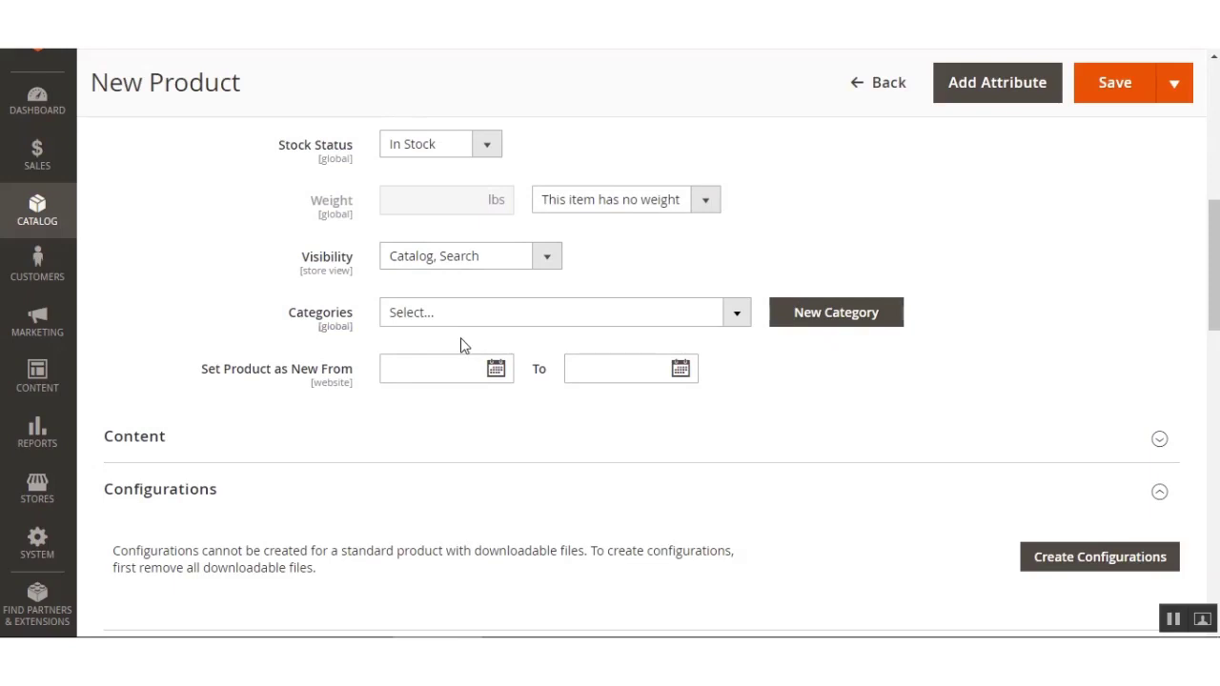
scroll(486, 286, up, 5)
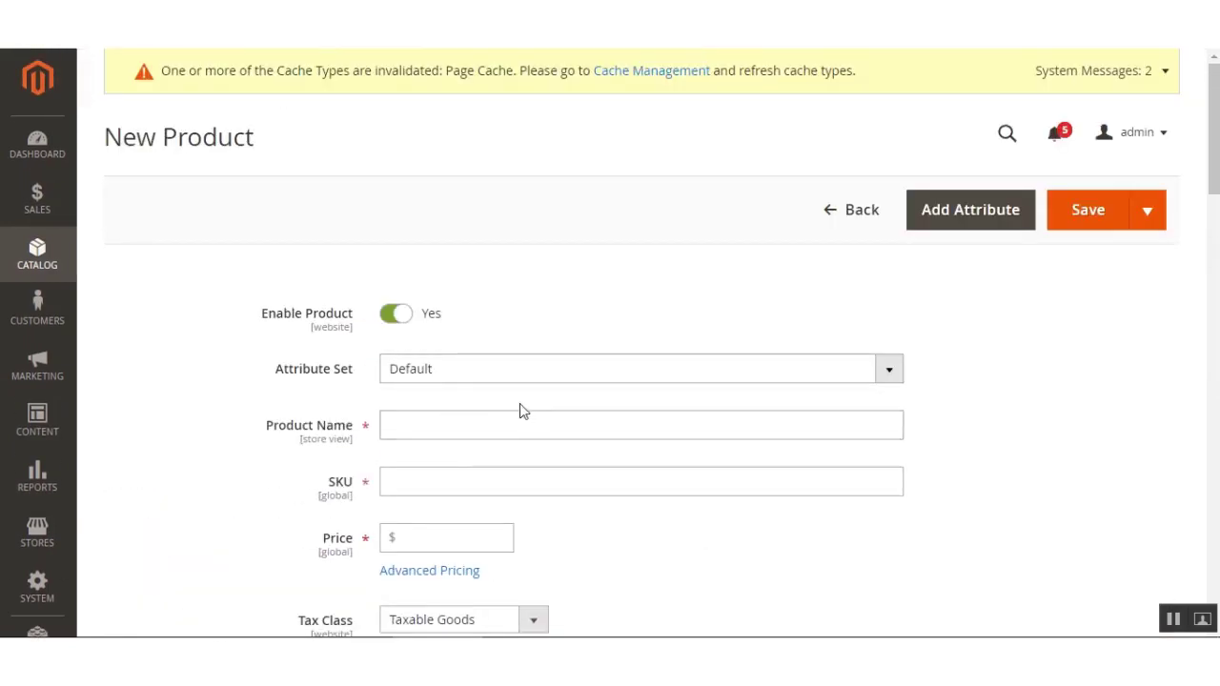
scroll(519, 403, down, 2)
scroll(504, 400, down, 1)
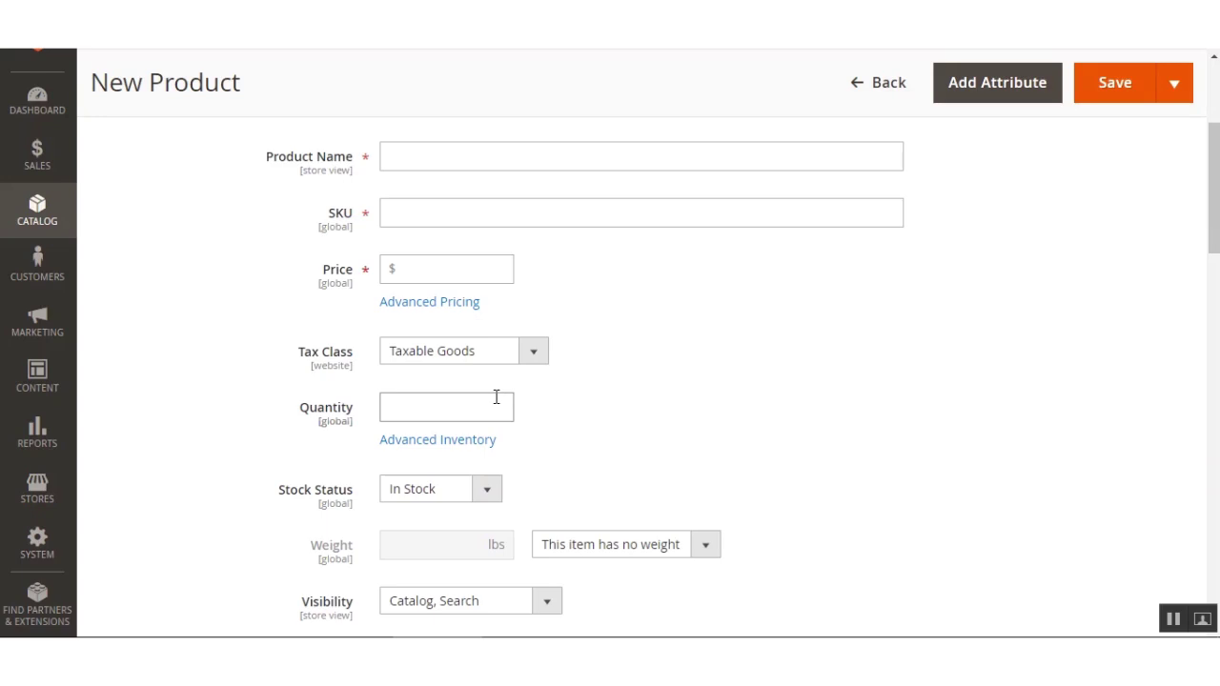
Step: Name the product 'Downloadable file pro' and set its price to 1000
scroll(447, 302, up, 1)
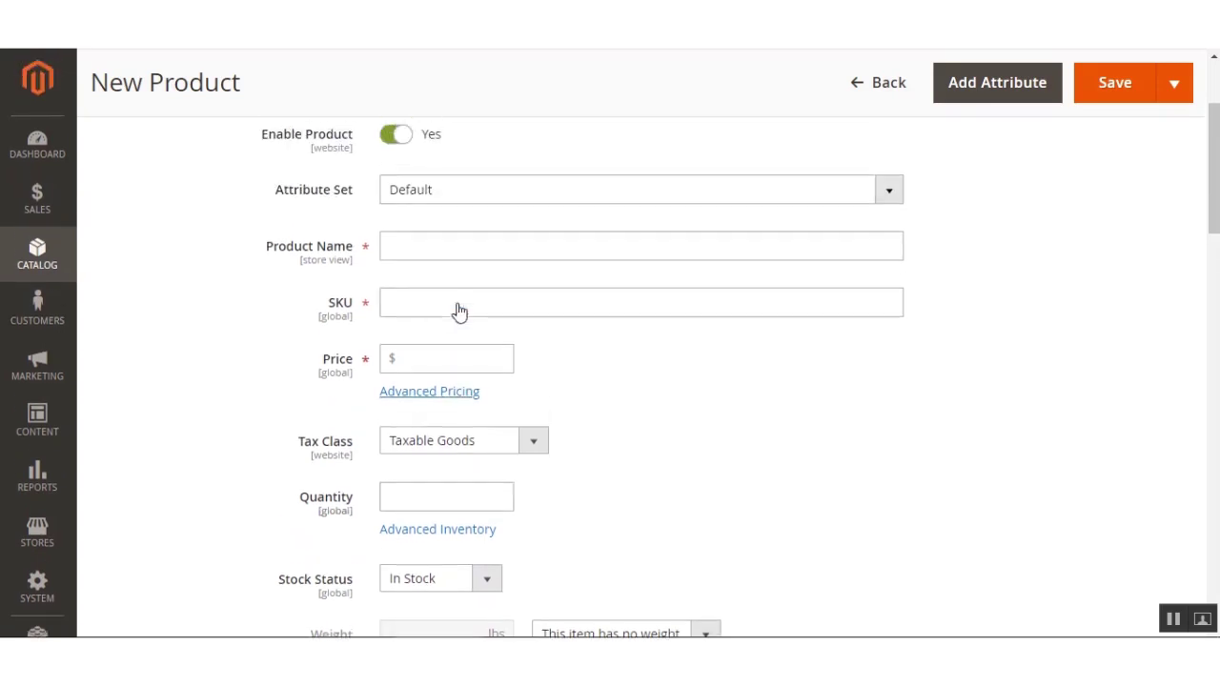
click(445, 246)
text(Down)
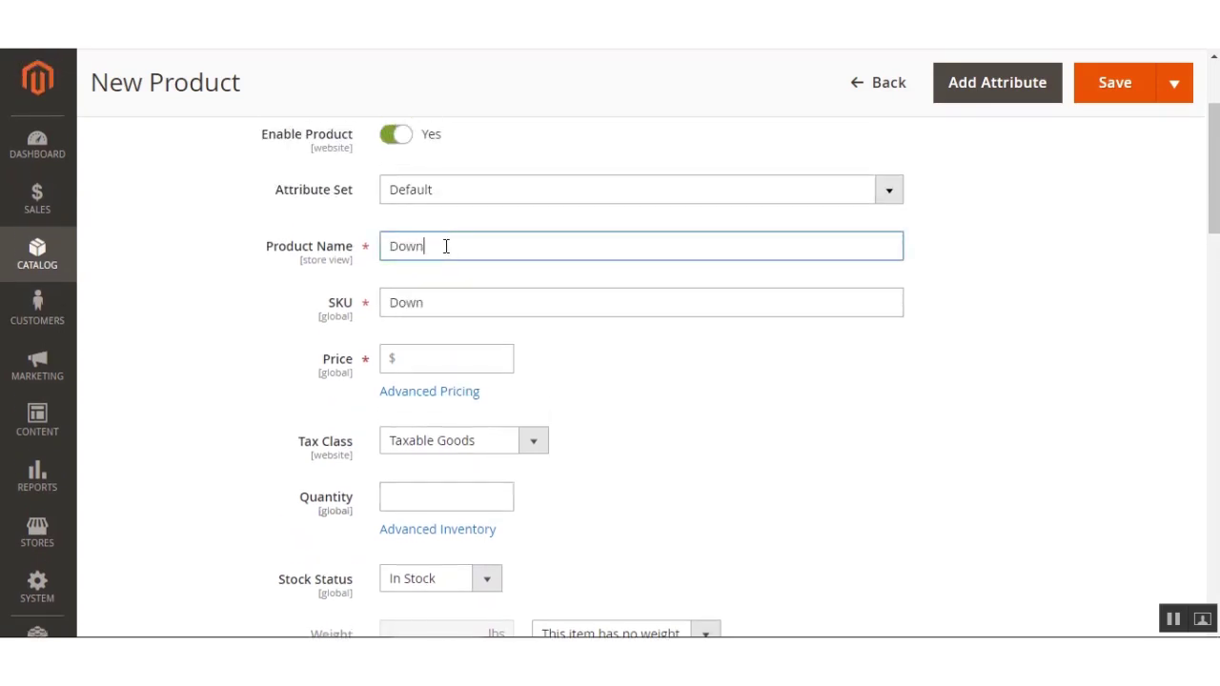
text(loadable filr pro)
key(BackSpace)
key(BackSpace)
key(BackSpace)
key(BackSpace)
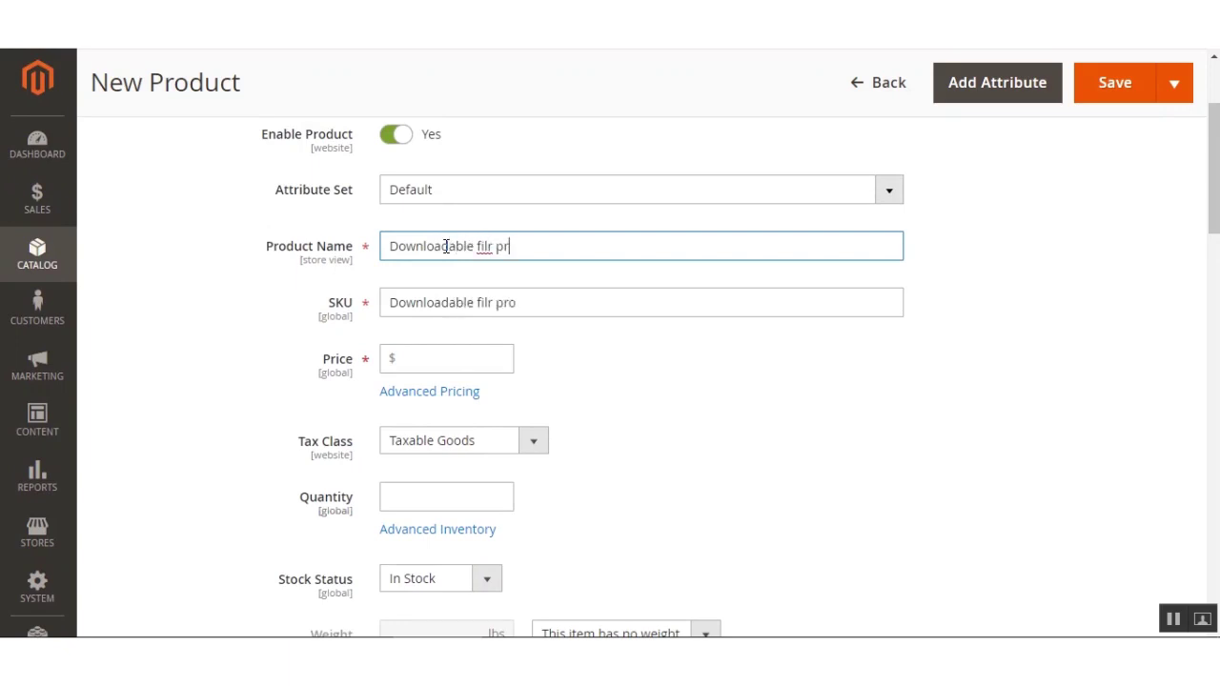
text(e pro)
key(ctrl+a)
key(ctrl+c)
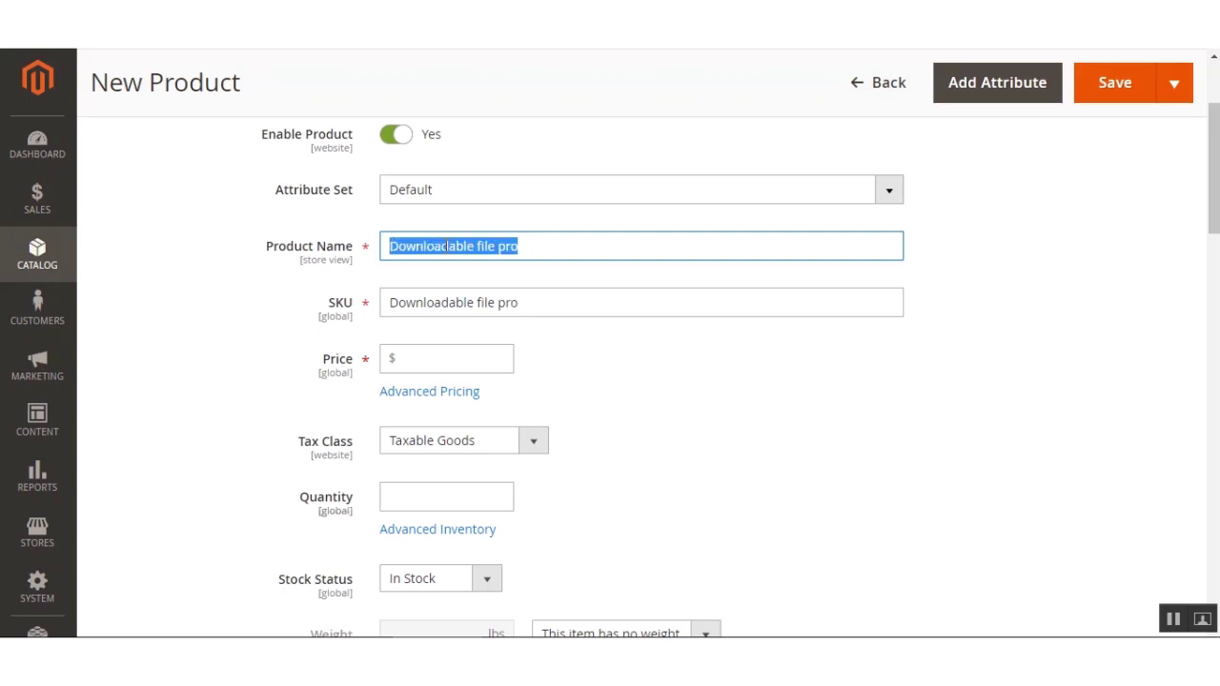
click(490, 353)
text(1000)
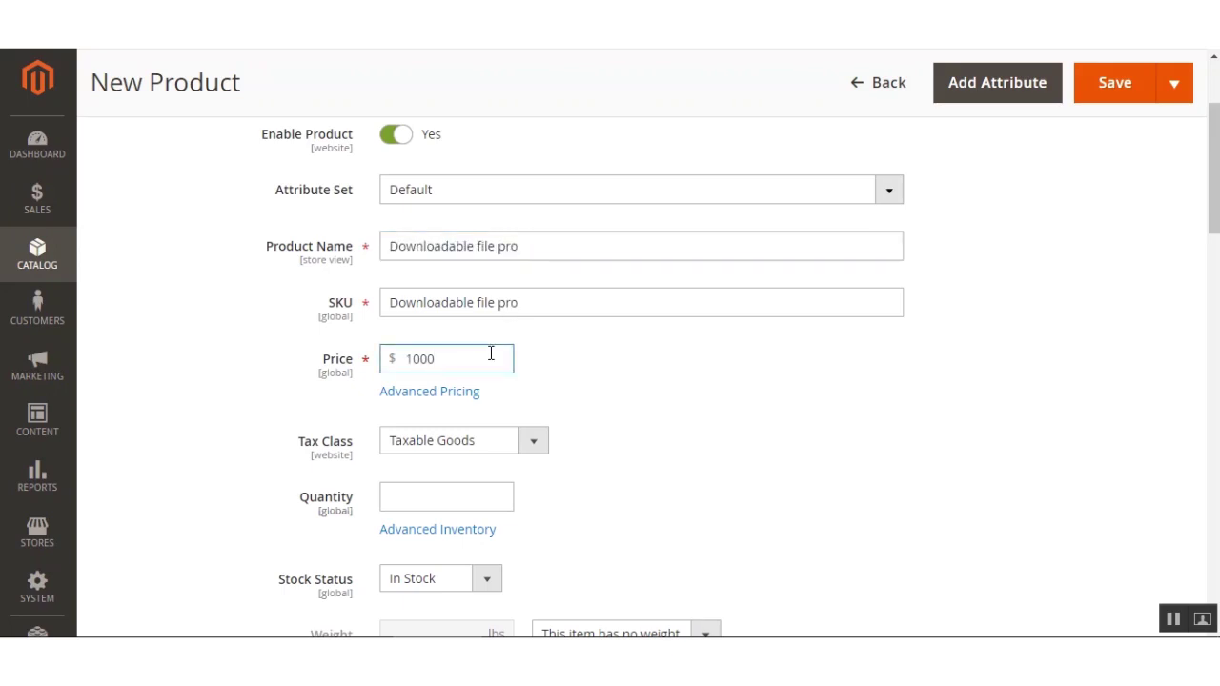
Step: Set Tax Class to None, quantity to 100, and keep the product In Stock
scroll(491, 353, down, 1)
click(538, 357)
click(507, 375)
click(447, 407)
text(100)
scroll(449, 407, down, 3)
click(581, 235)
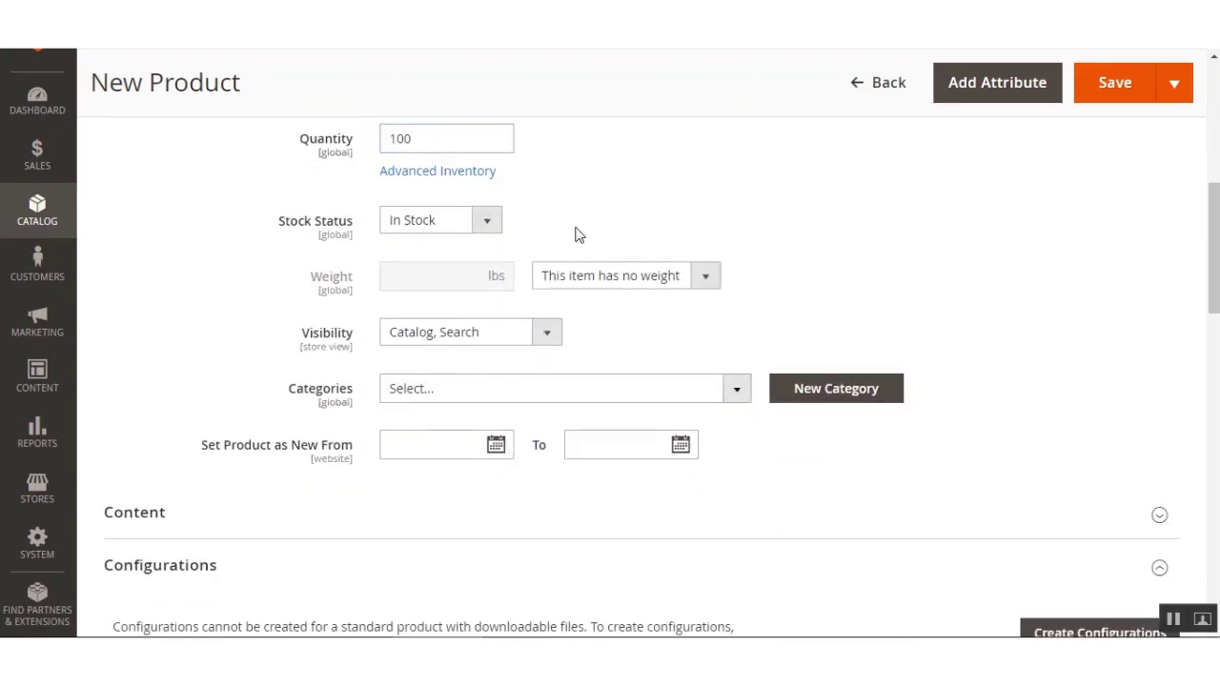
click(488, 228)
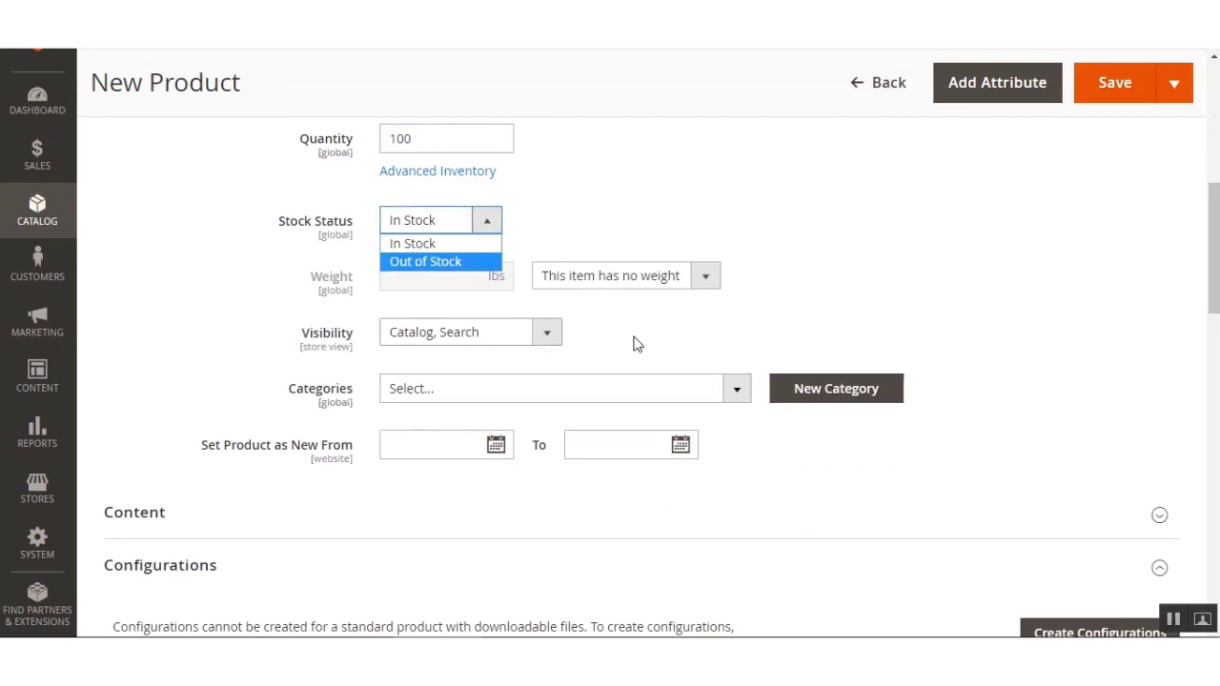
click(509, 397)
Step: Assign the product to the 'new' category
click(508, 398)
scroll(569, 417, down, 4)
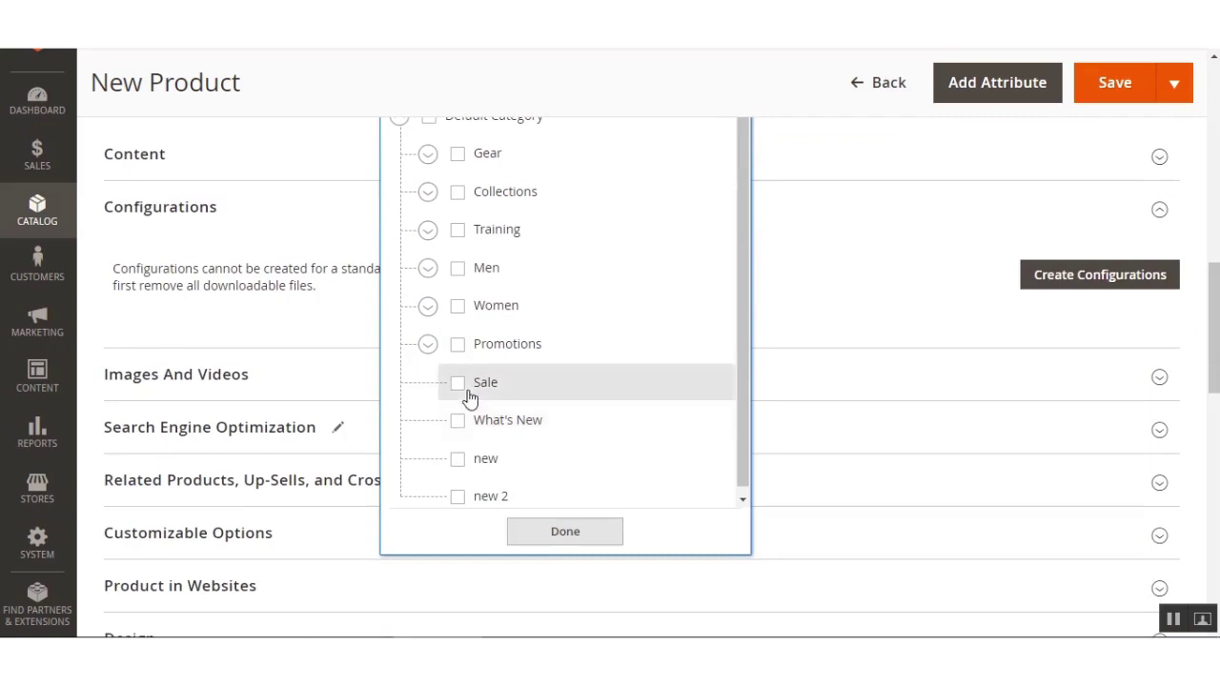
click(458, 460)
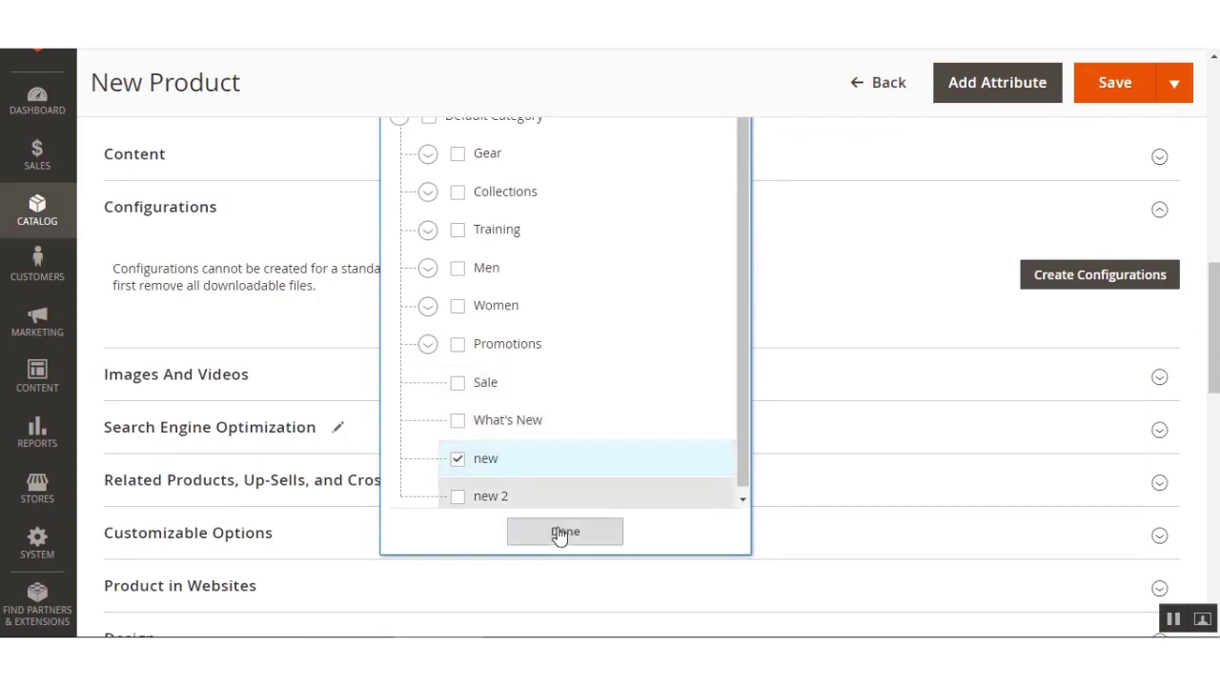
click(561, 532)
scroll(264, 395, down, 1)
scroll(264, 394, up, 1)
scroll(264, 395, down, 3)
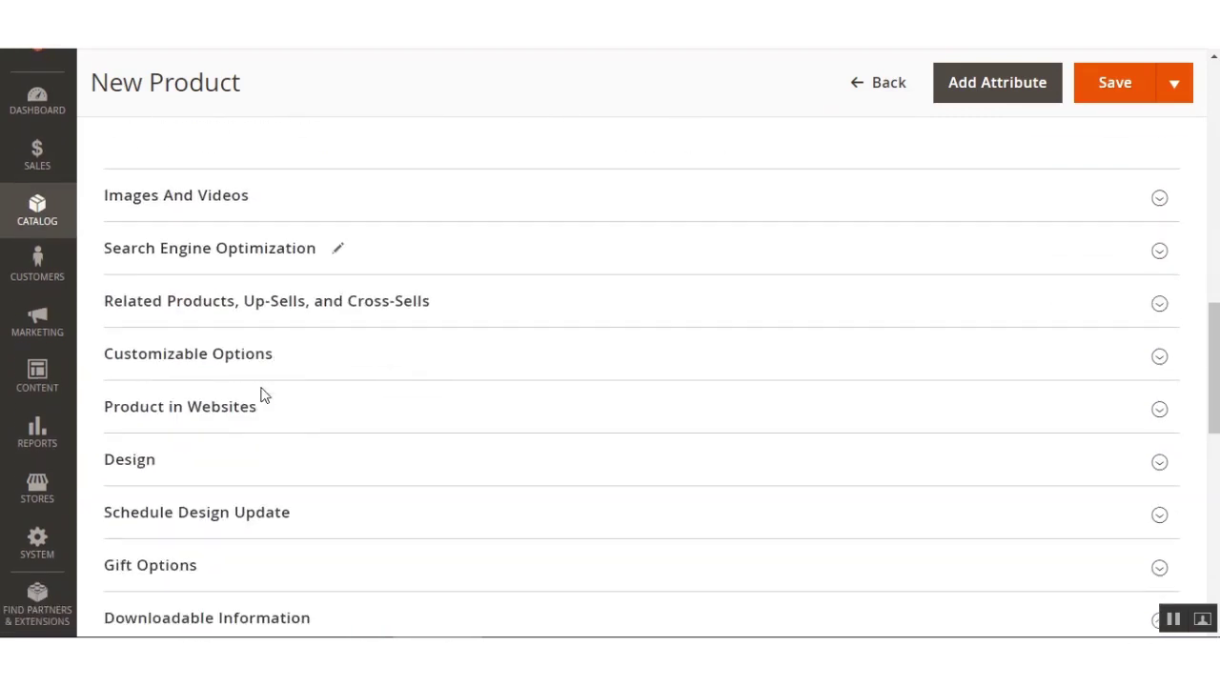
Step: Expand the Downloadable Information section
scroll(207, 482, down, 2)
click(207, 472)
scroll(207, 454, down, 3)
drag(98, 181, 321, 188)
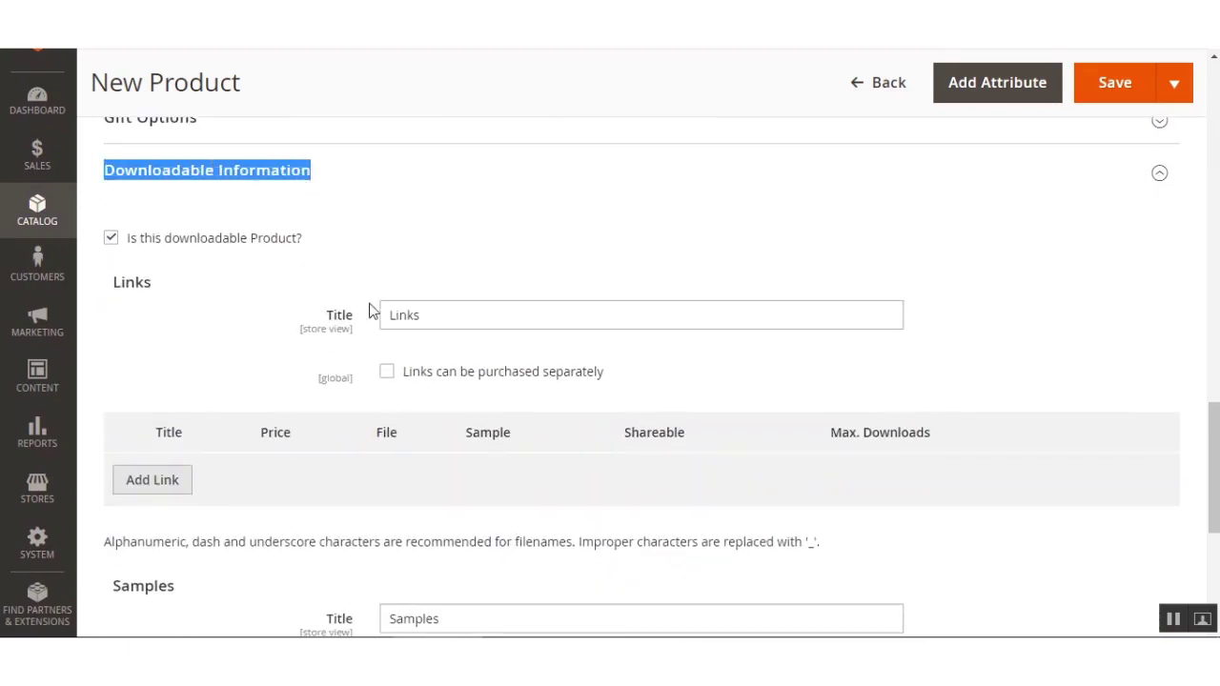
scroll(302, 482, down, 1)
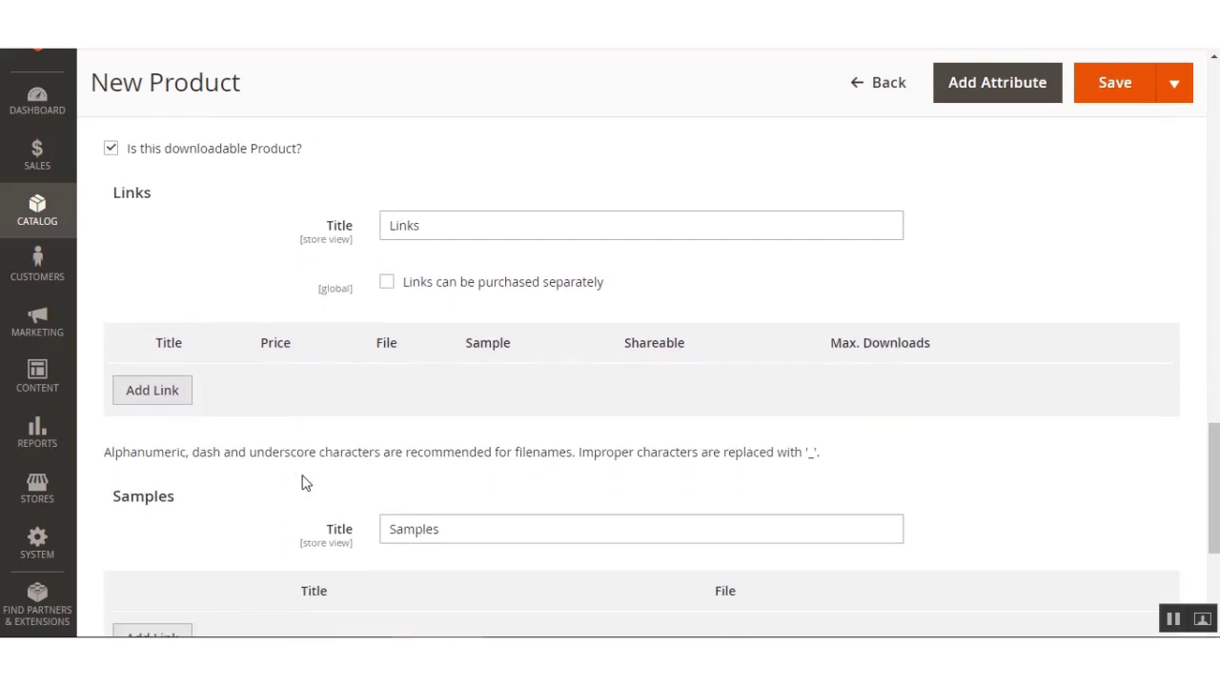
Step: Add a link titled 'Downloadable file pro FILE' with file source Upload File
click(173, 398)
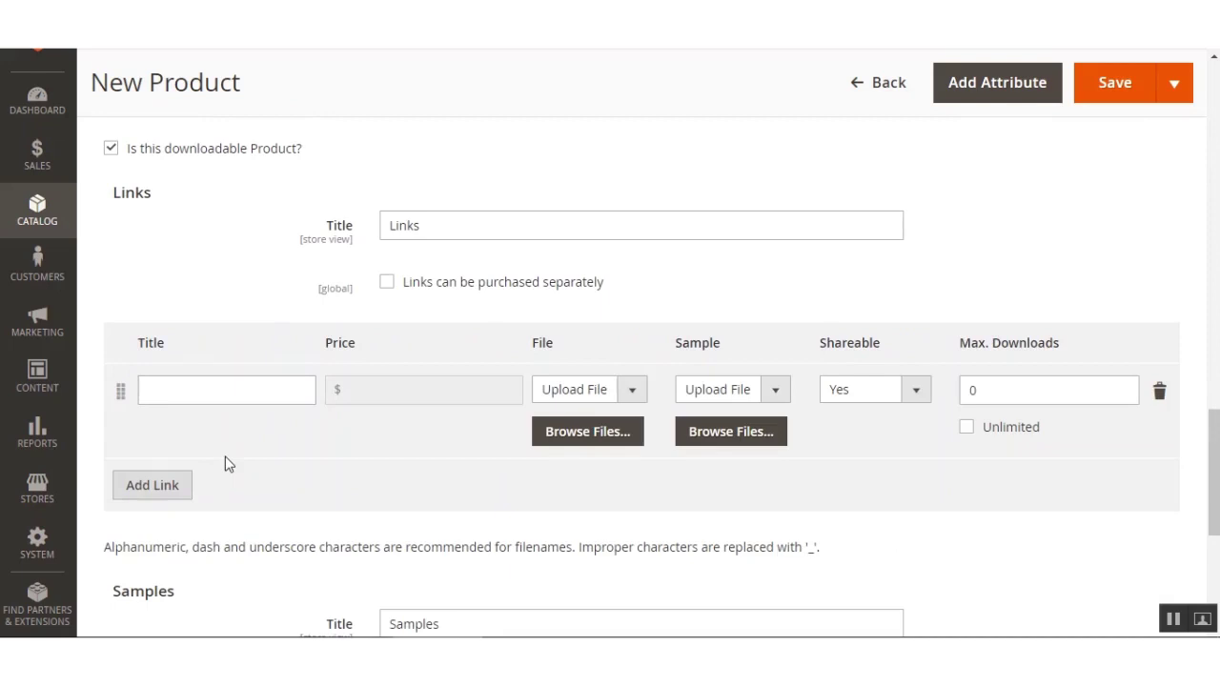
click(212, 395)
key(ctrl+v)
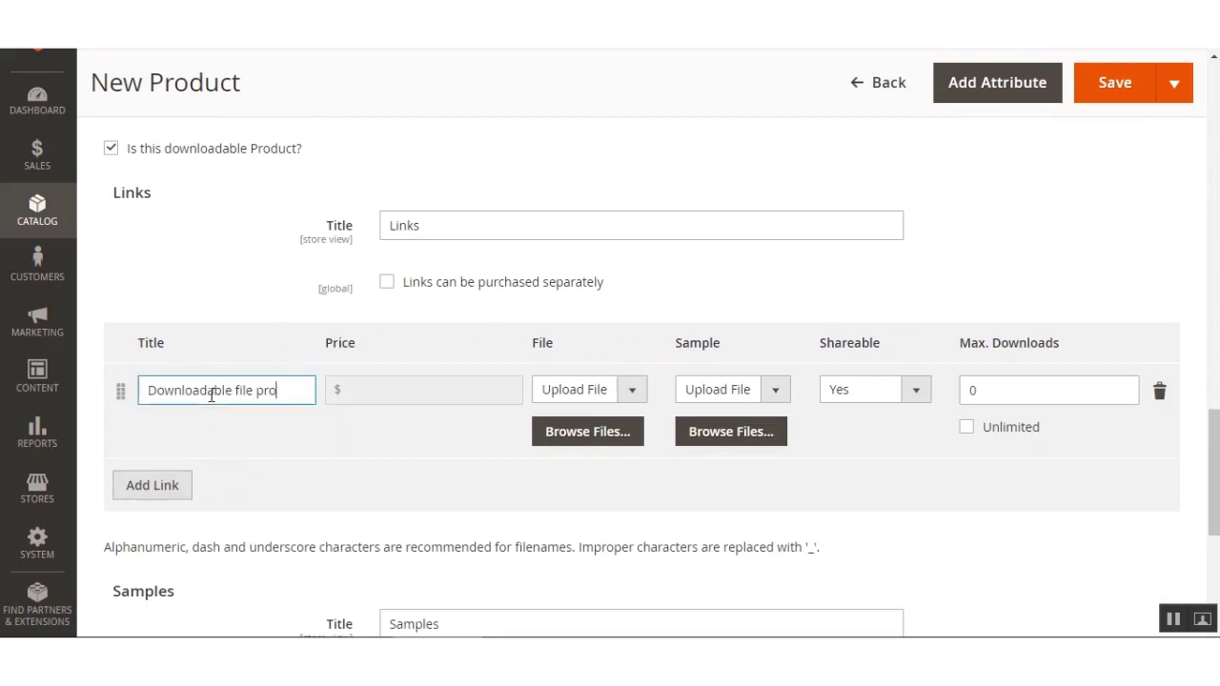
text(FlLE)
click(632, 393)
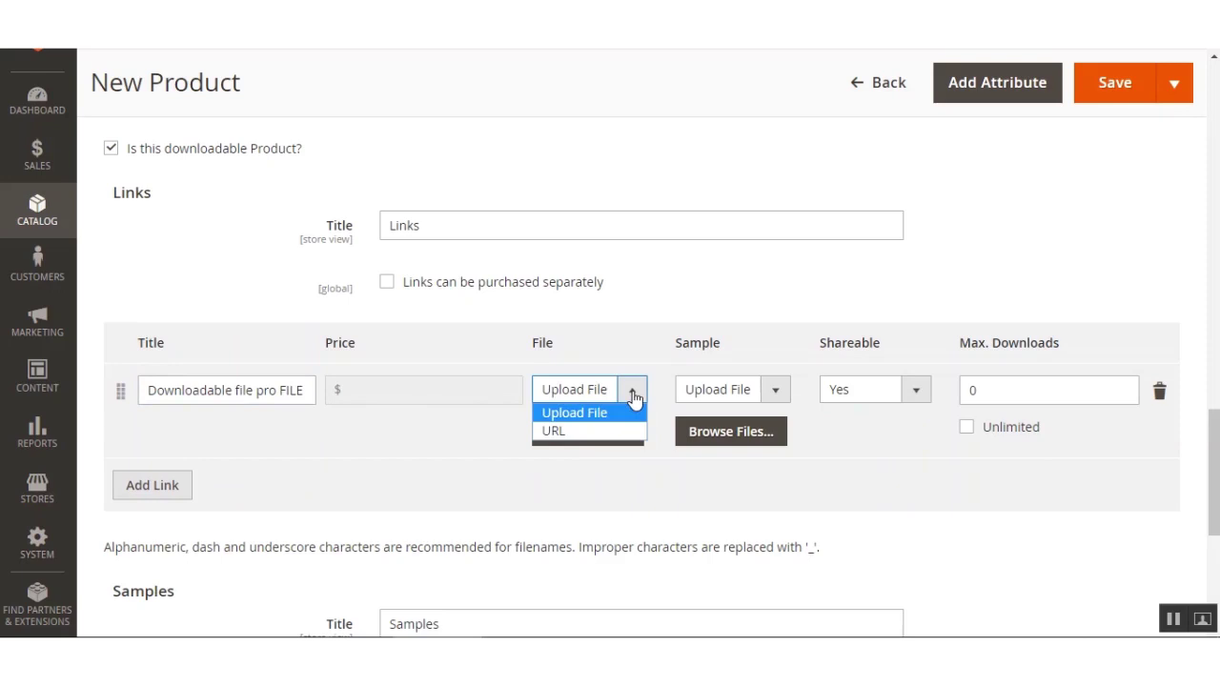
click(574, 413)
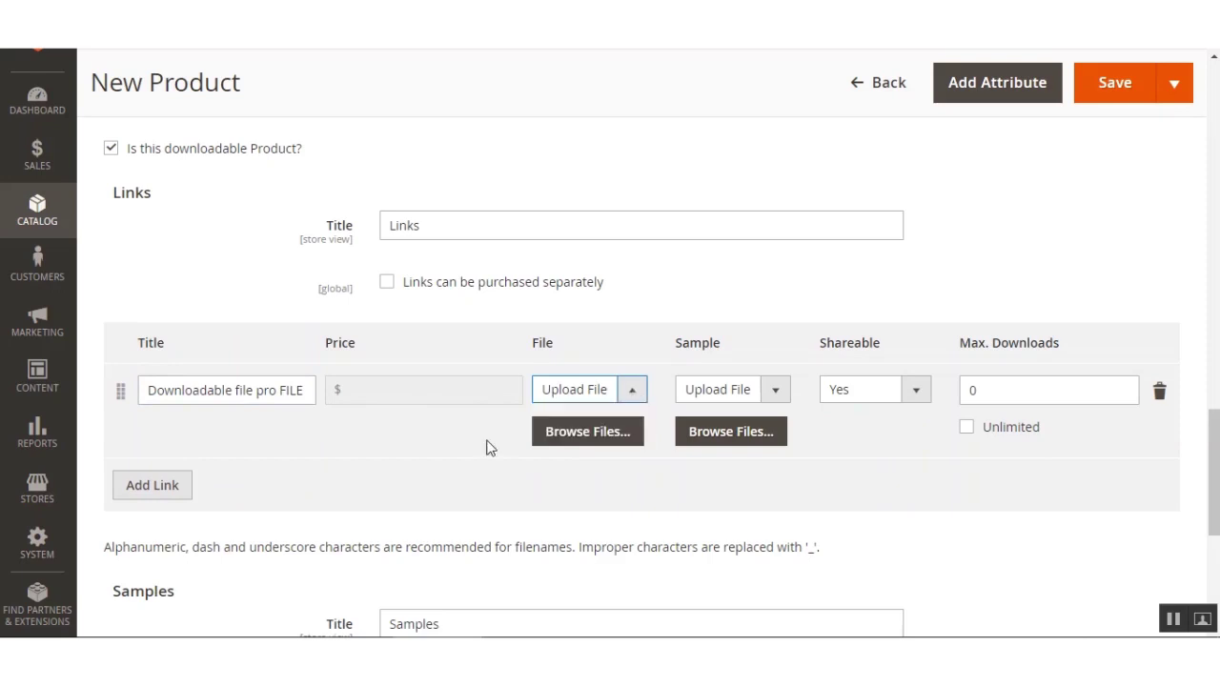
Step: Upload pics.rar (177 KB) as the link's file and dismiss the confirmation notice
click(597, 431)
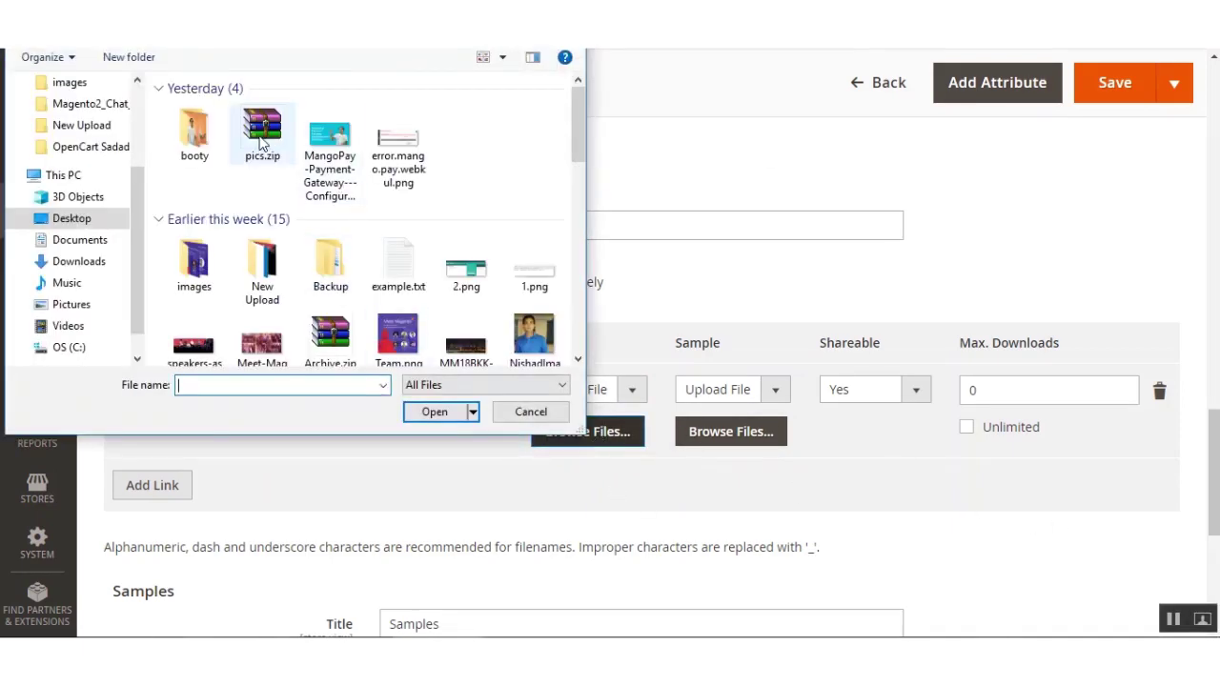
click(254, 137)
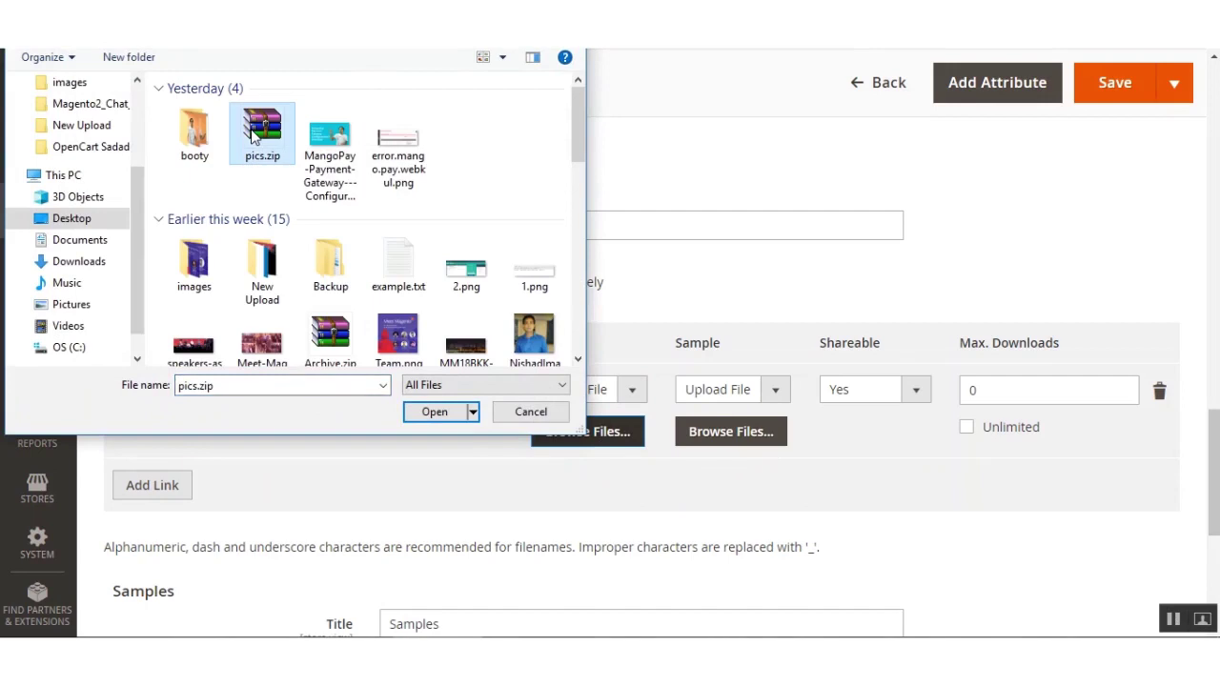
click(435, 412)
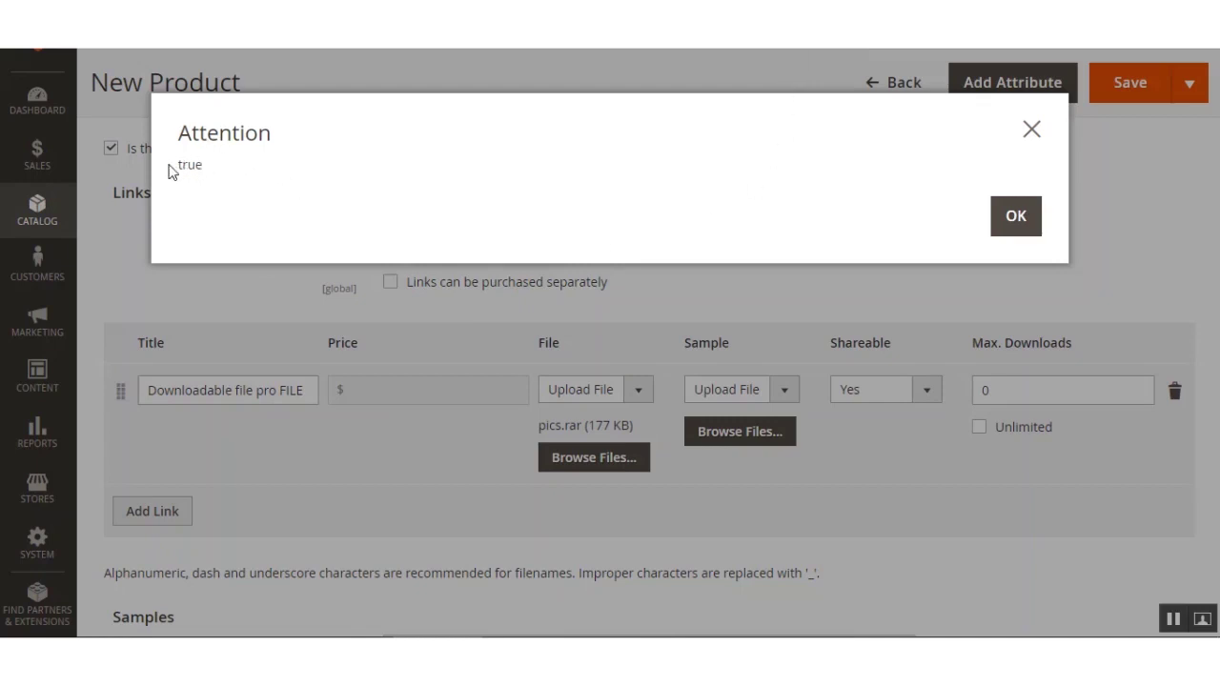
click(1016, 228)
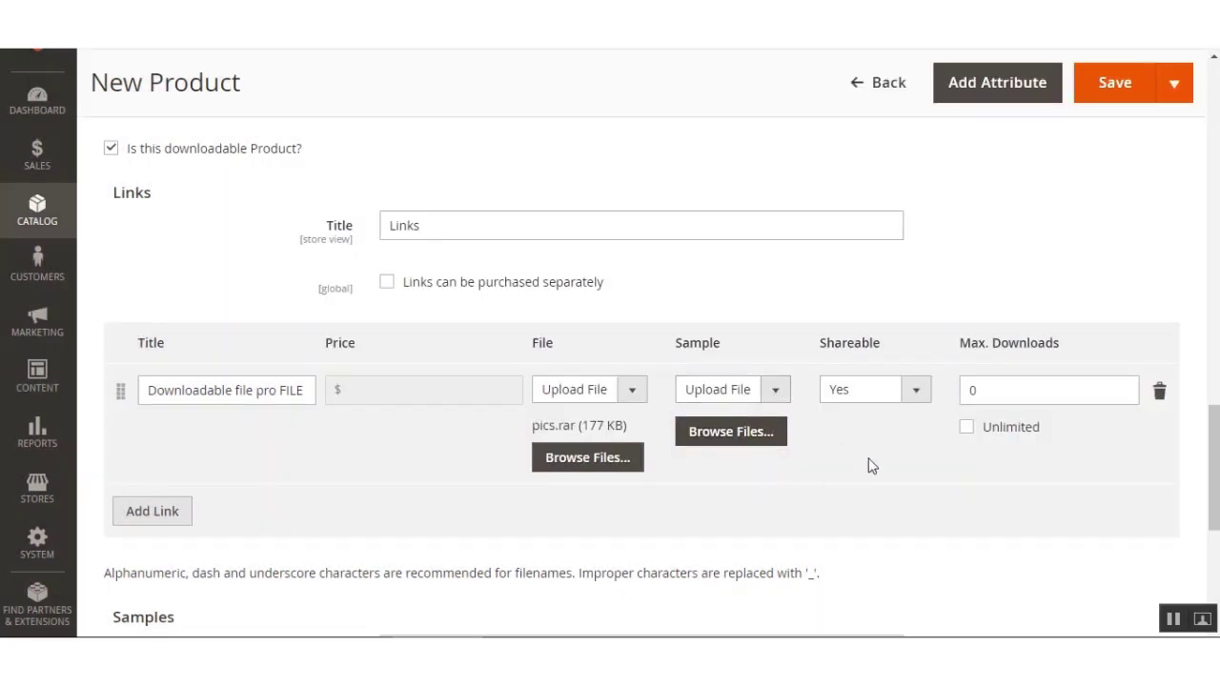
Step: Keep the link Shareable as Yes and change Max. Downloads from 0 to 2
click(916, 396)
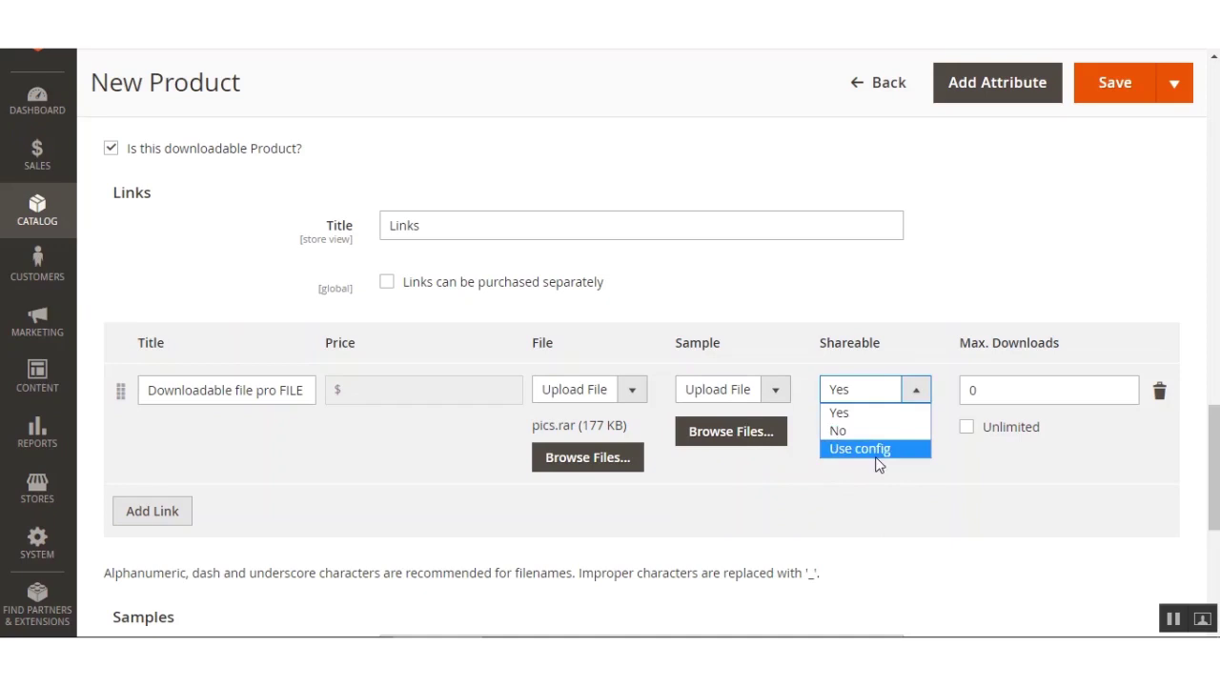
click(929, 378)
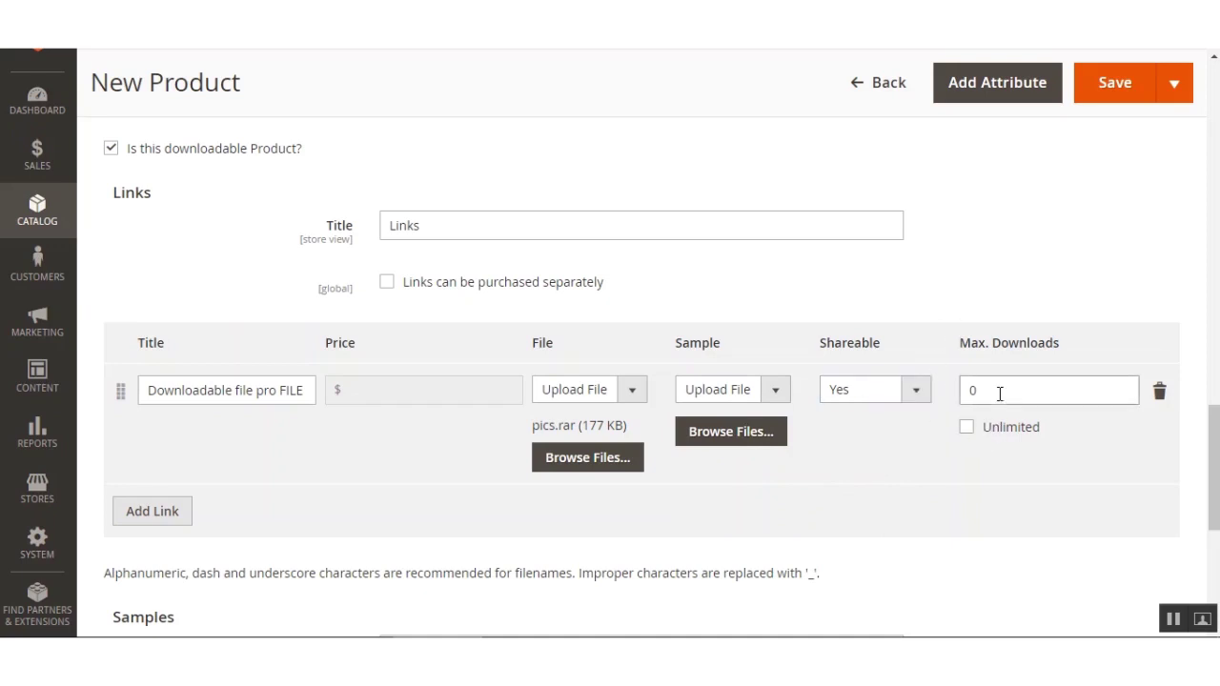
drag(999, 393, 953, 398)
text(2)
Step: Toggle Unlimited on and off, keeping the limit at 2 and file source as Upload File
click(968, 430)
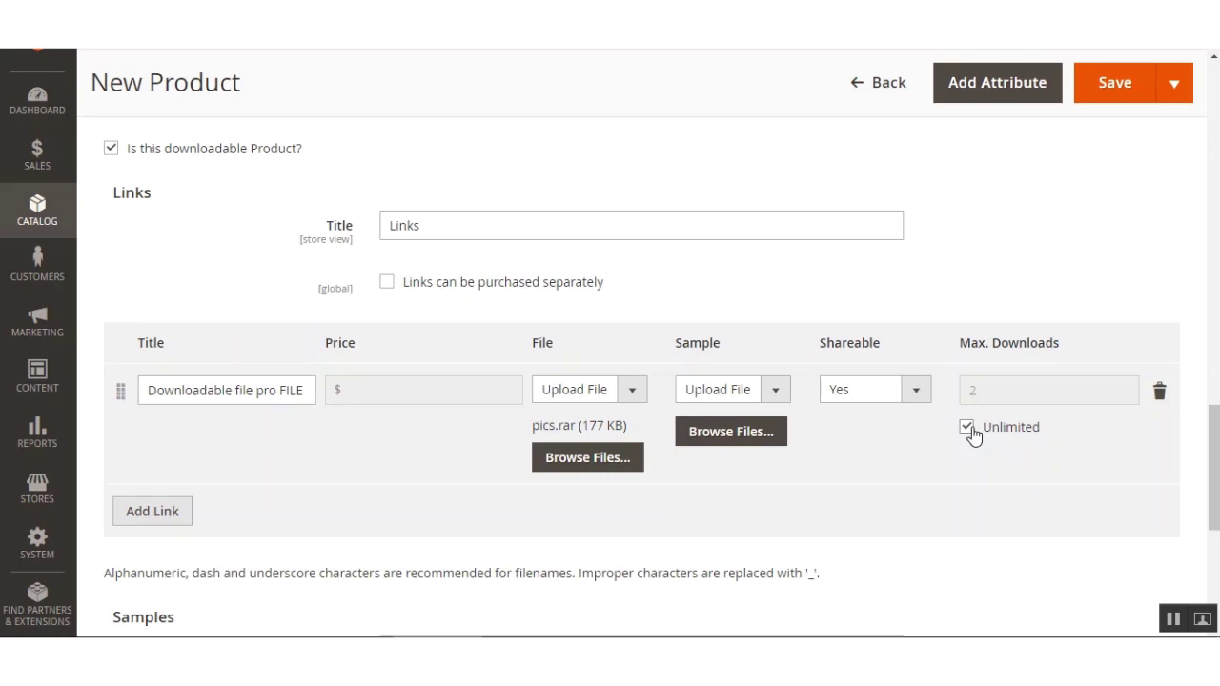
click(972, 430)
drag(988, 400, 939, 397)
click(1054, 468)
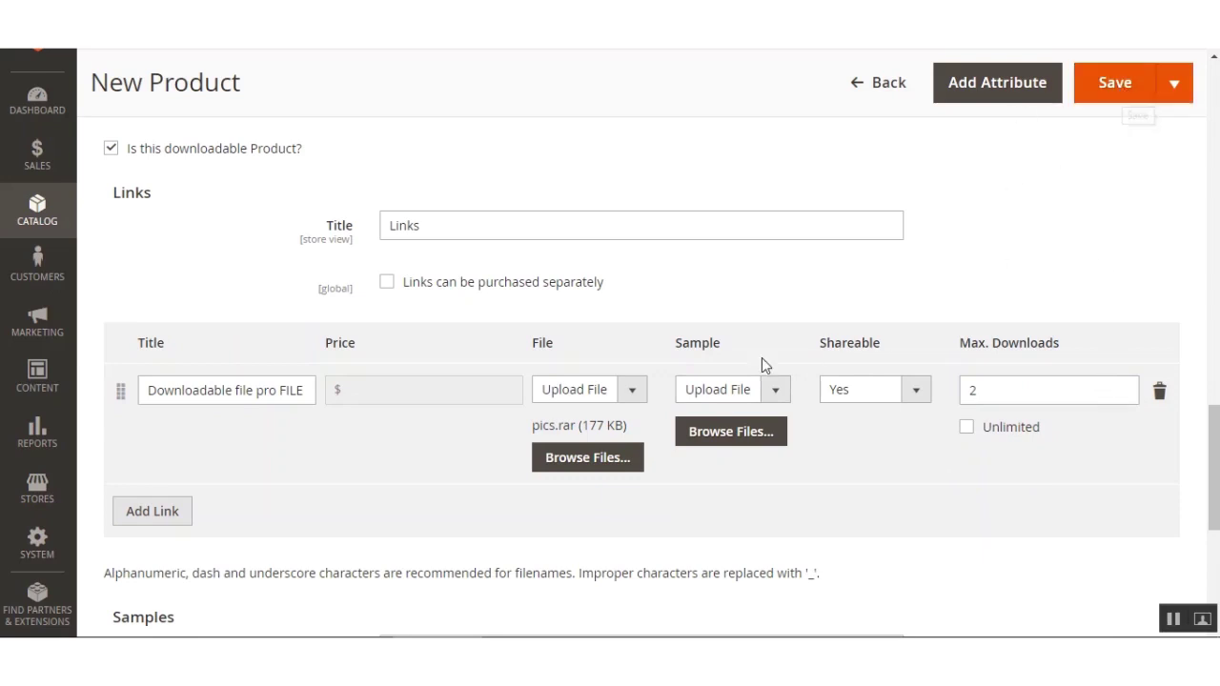
click(634, 391)
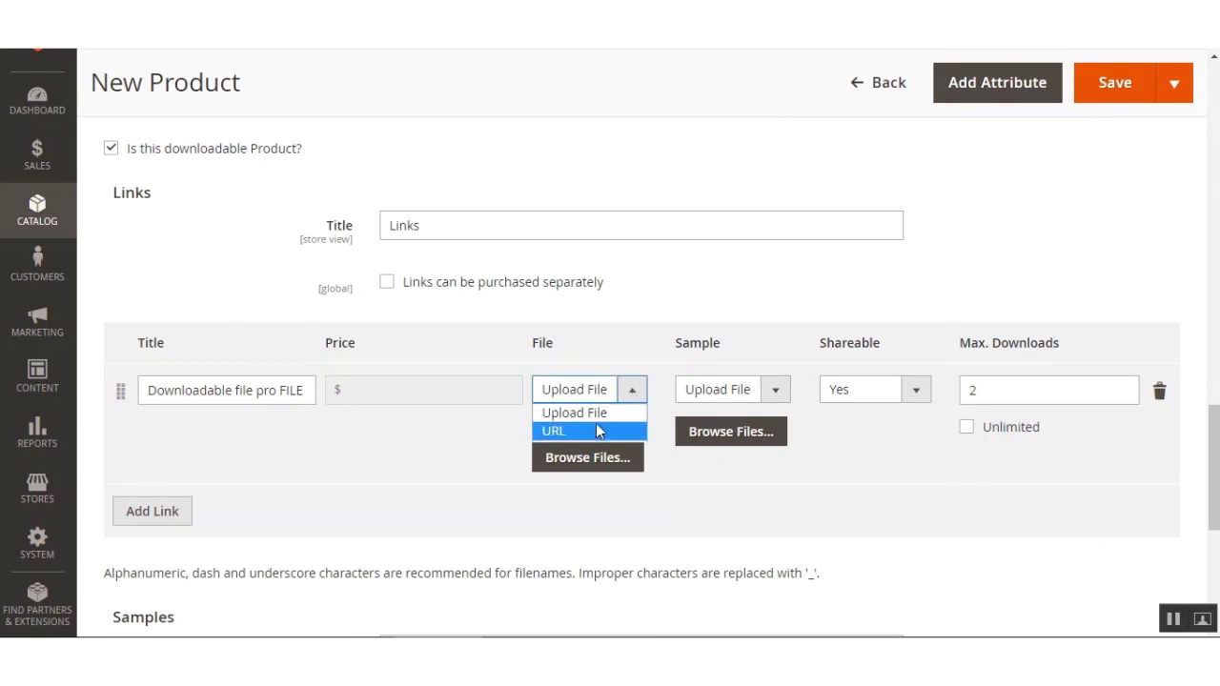
click(467, 435)
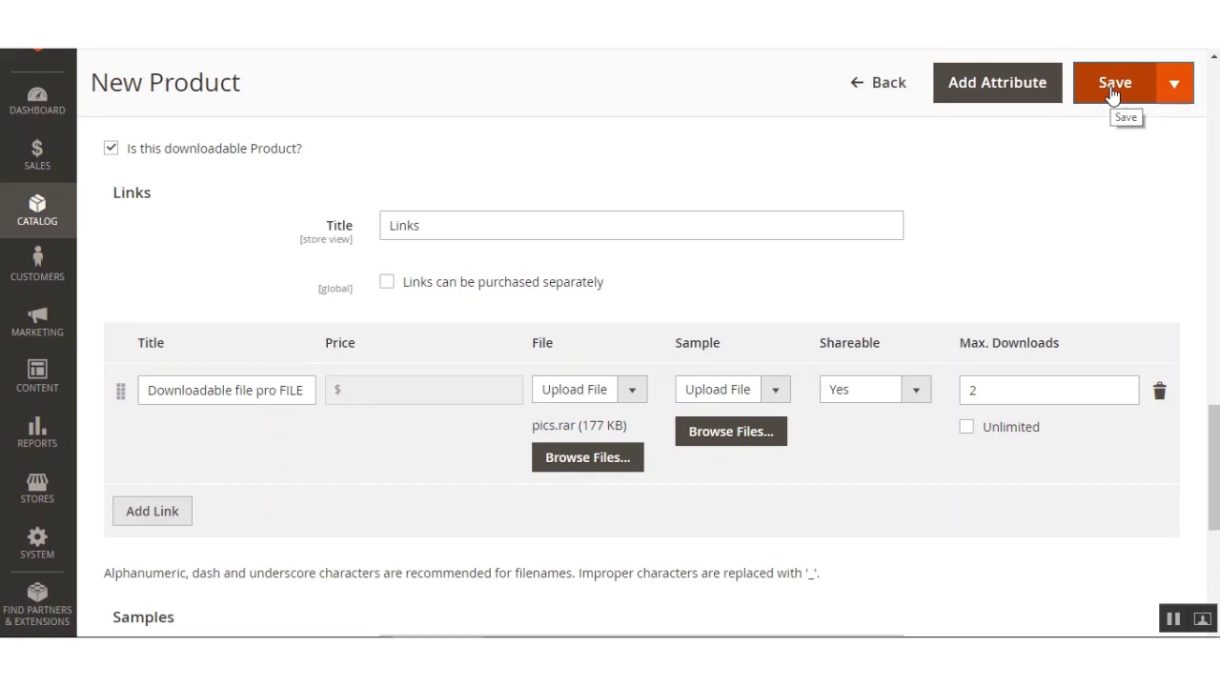
Step: Save the product 'Downloadable file pro' and scroll down to Downloadable Information
click(1112, 91)
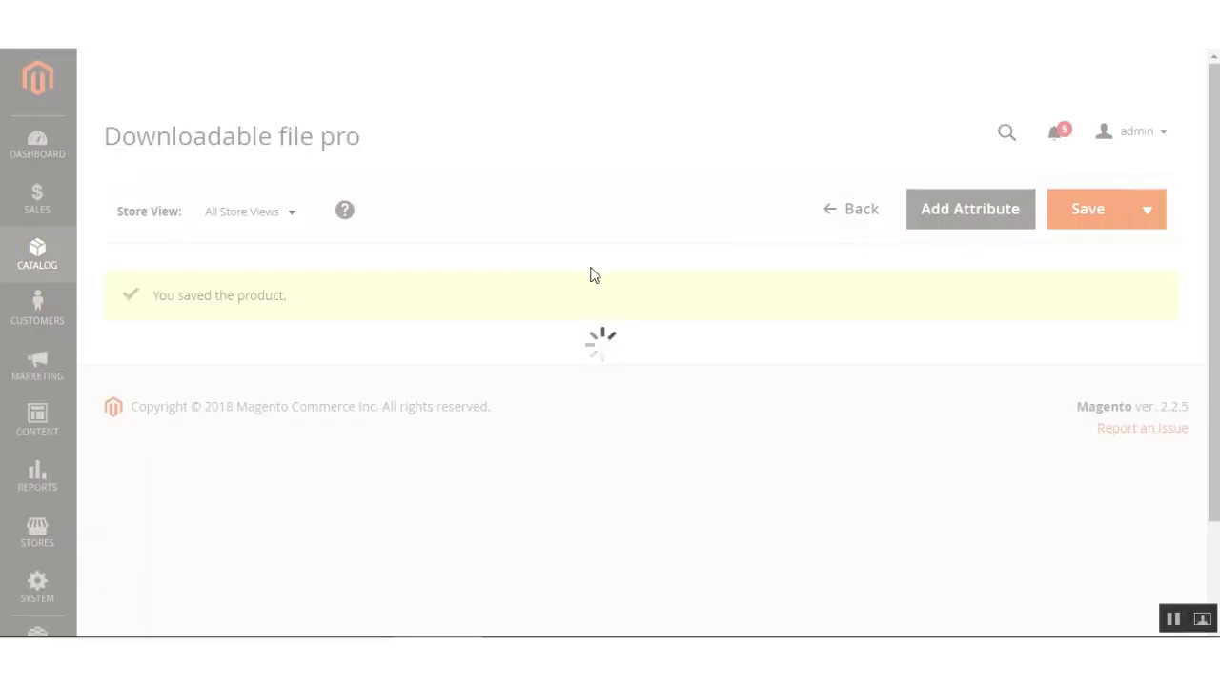
scroll(1121, 244, down, 5)
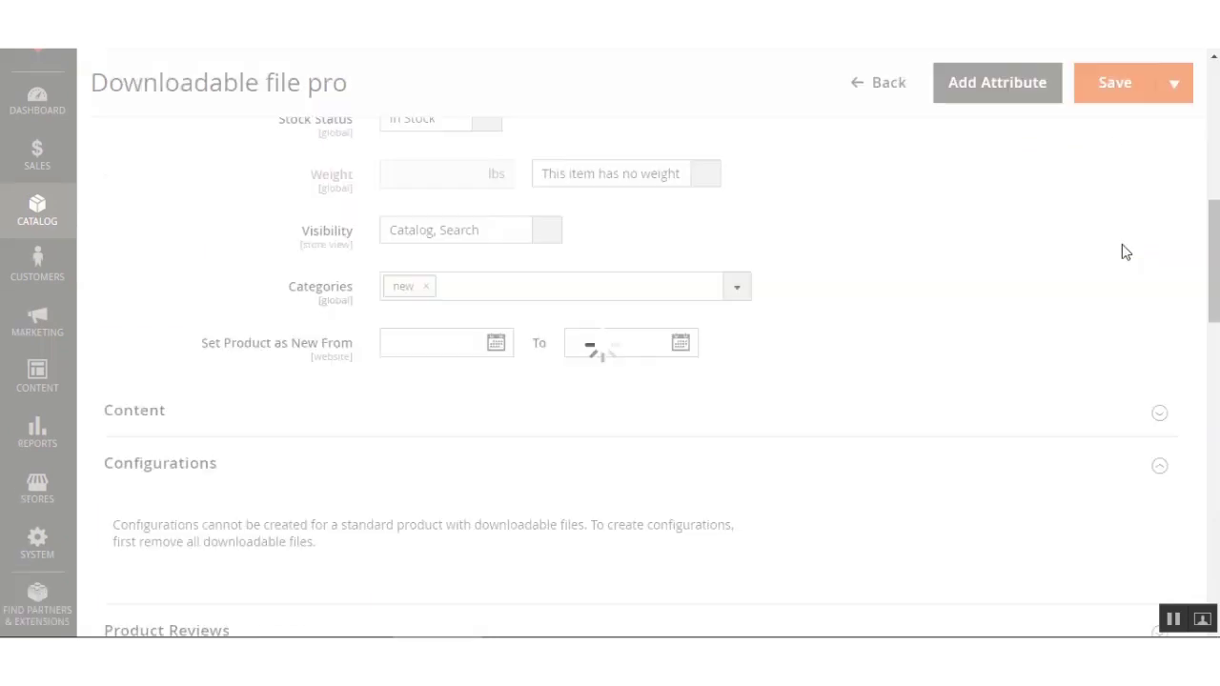
drag(1216, 243, 1216, 437)
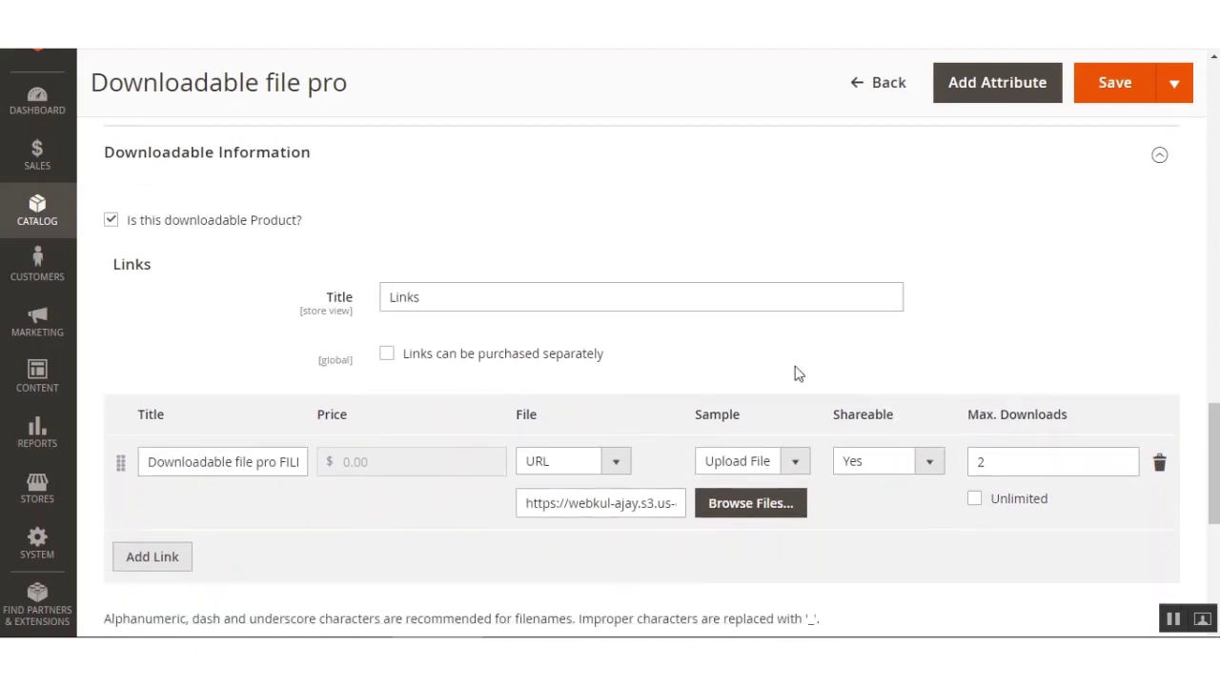
Step: Read the link's full stored S3 URL ending in files/links/2068/pics.rar
drag(104, 154, 318, 177)
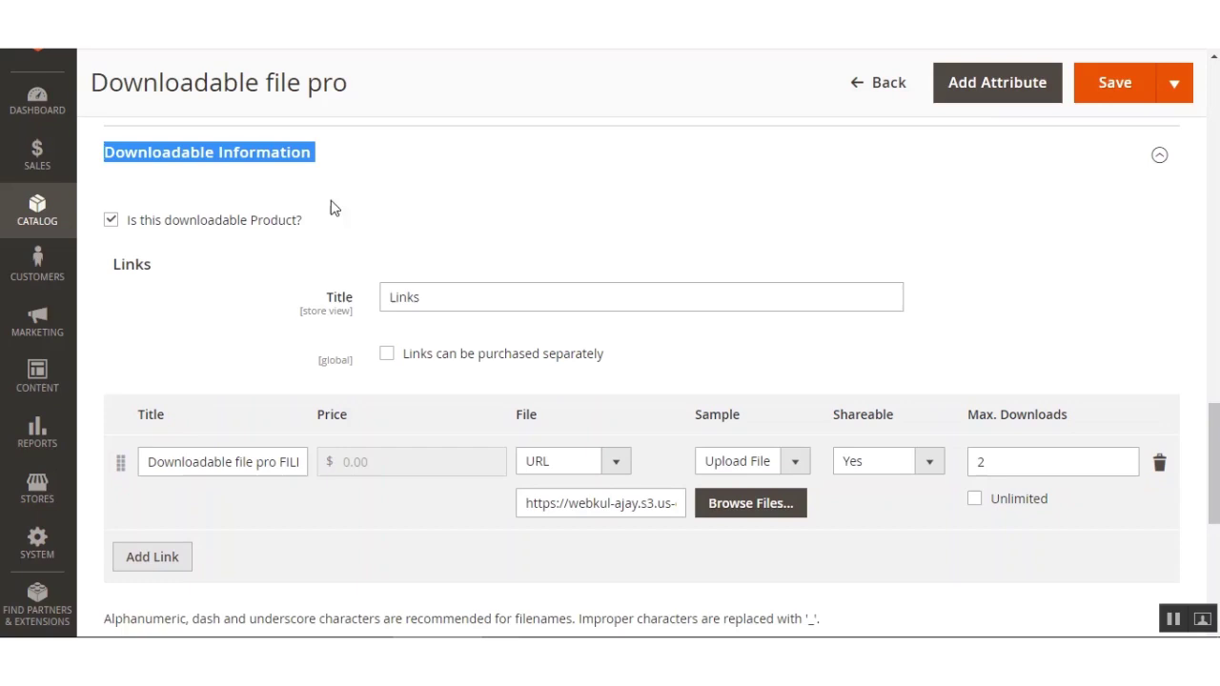
scroll(362, 381, down, 1)
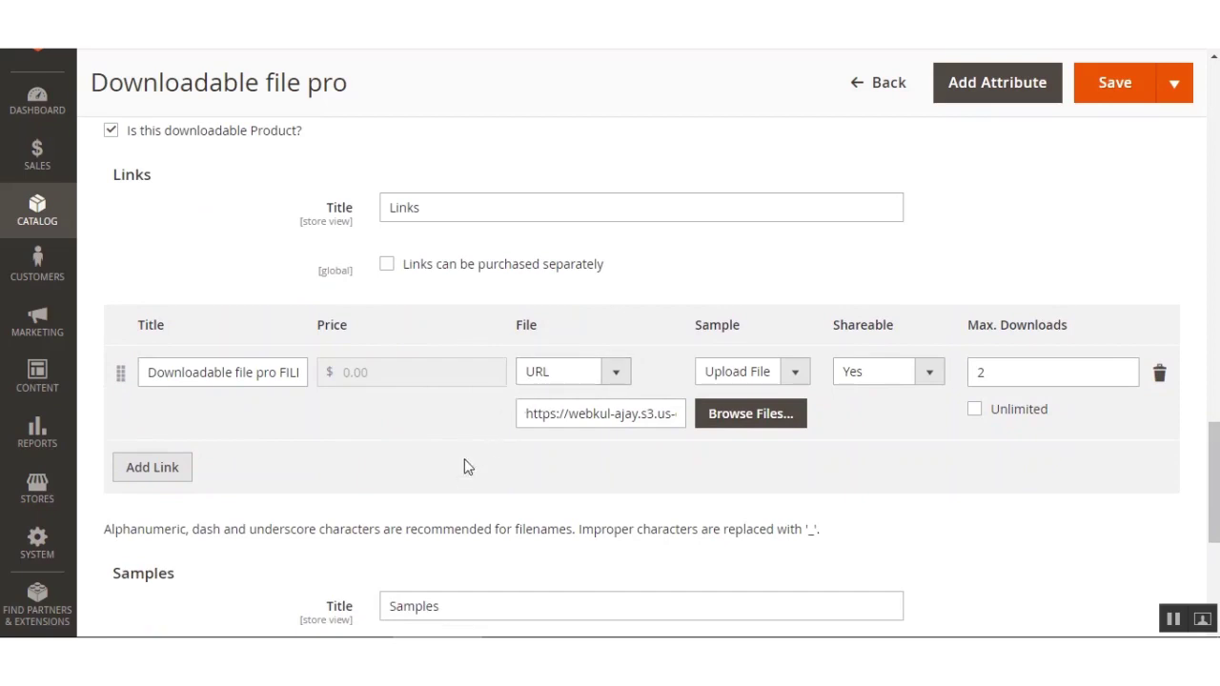
click(526, 416)
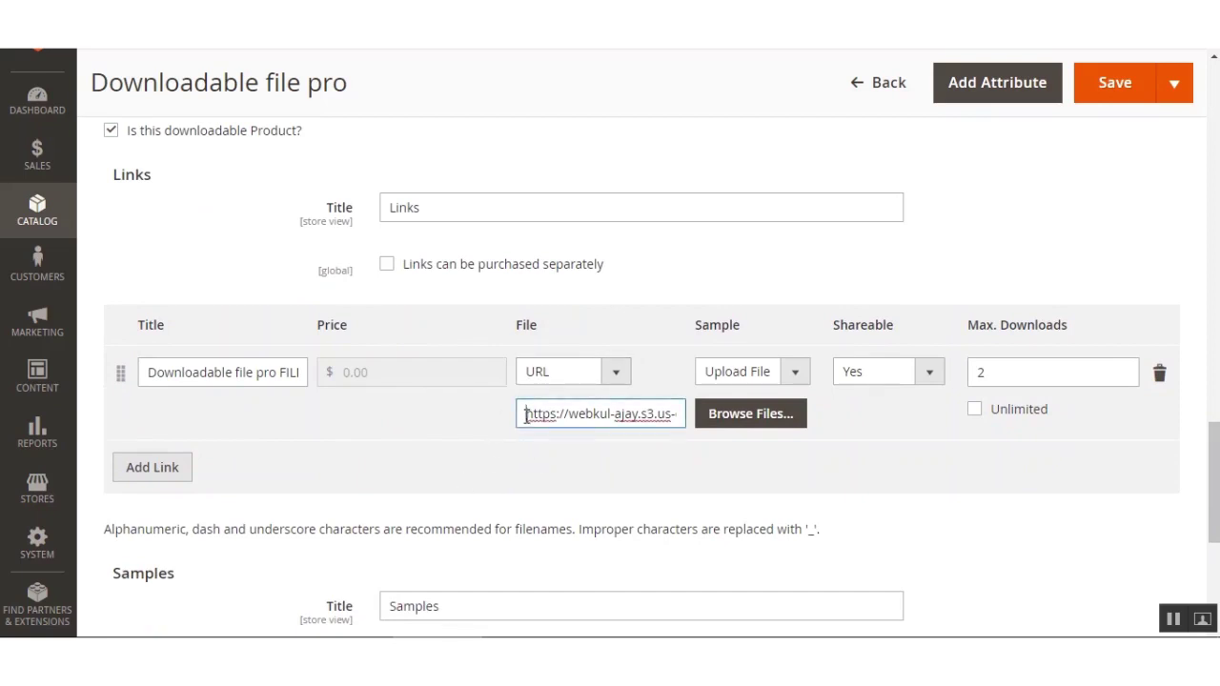
drag(526, 416, 675, 425)
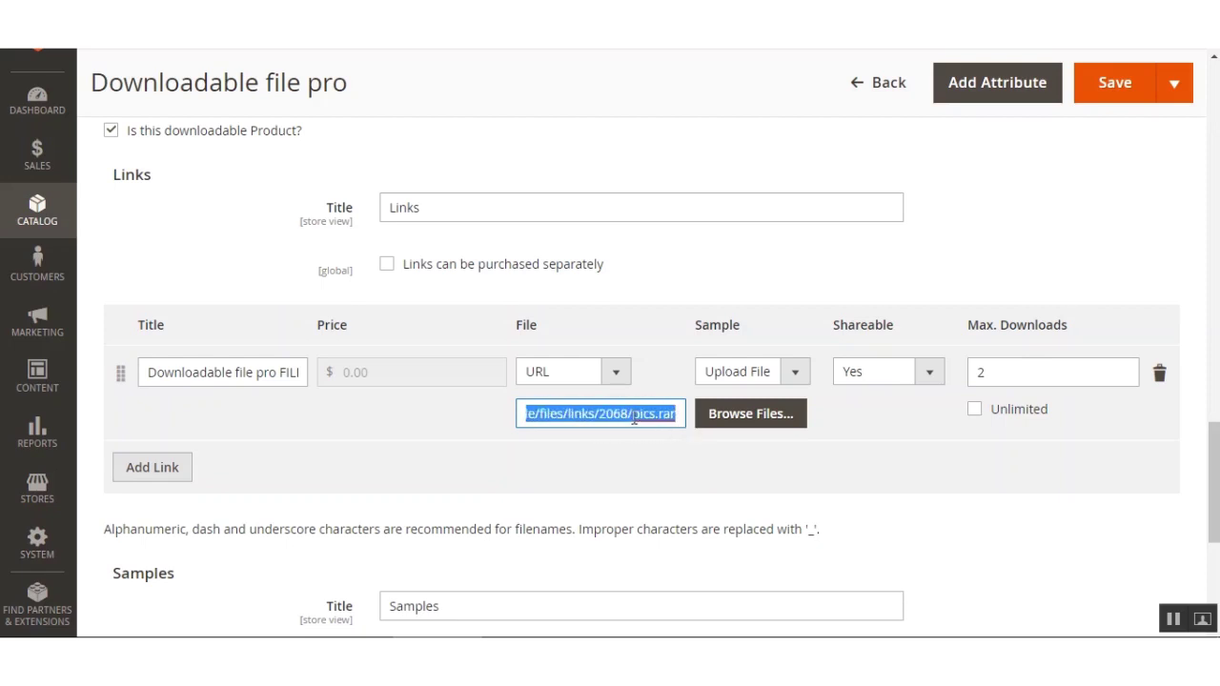
click(716, 468)
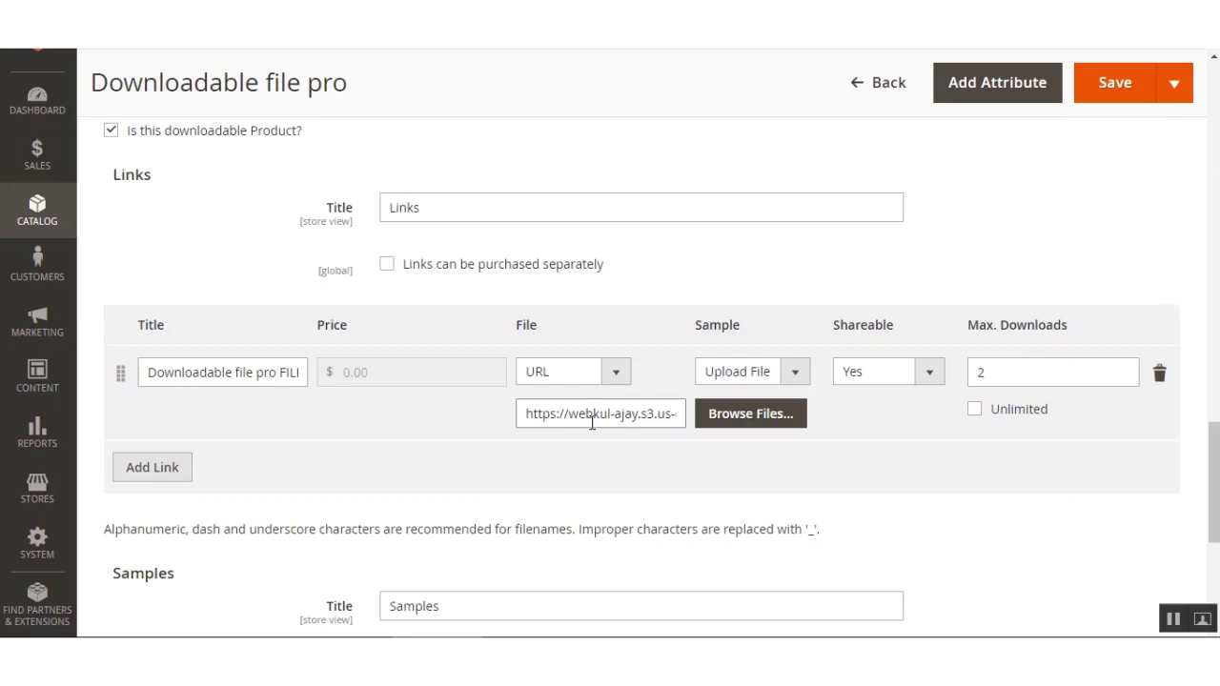
drag(527, 416, 688, 414)
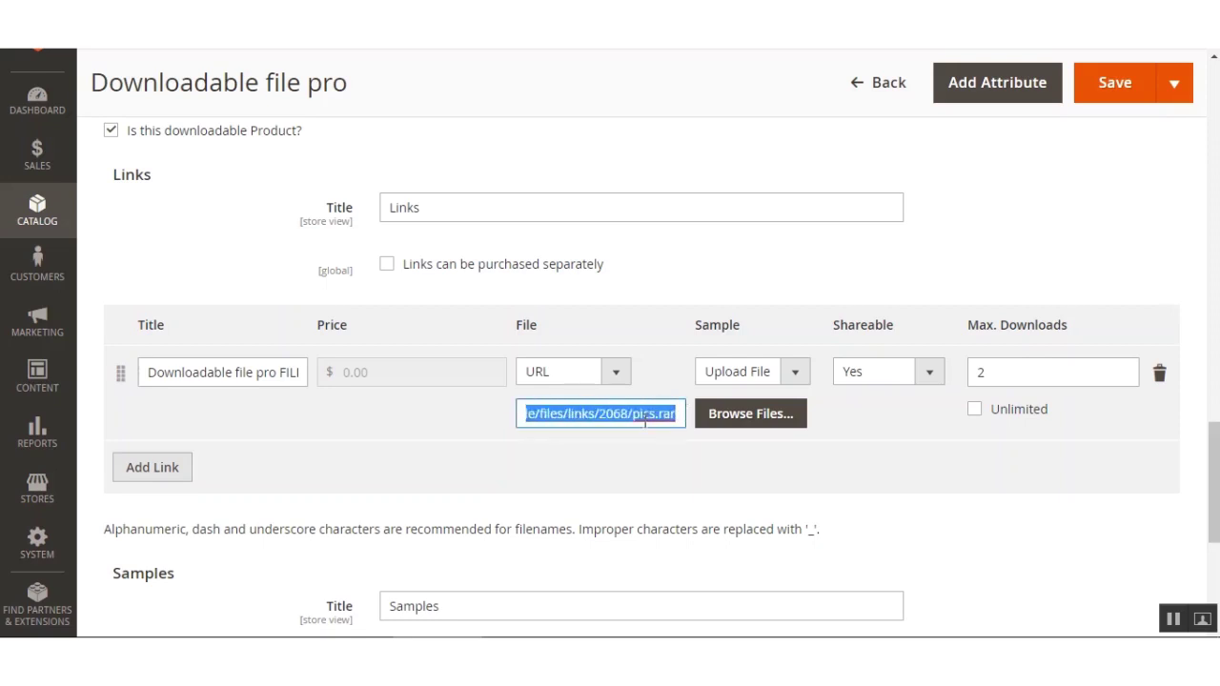